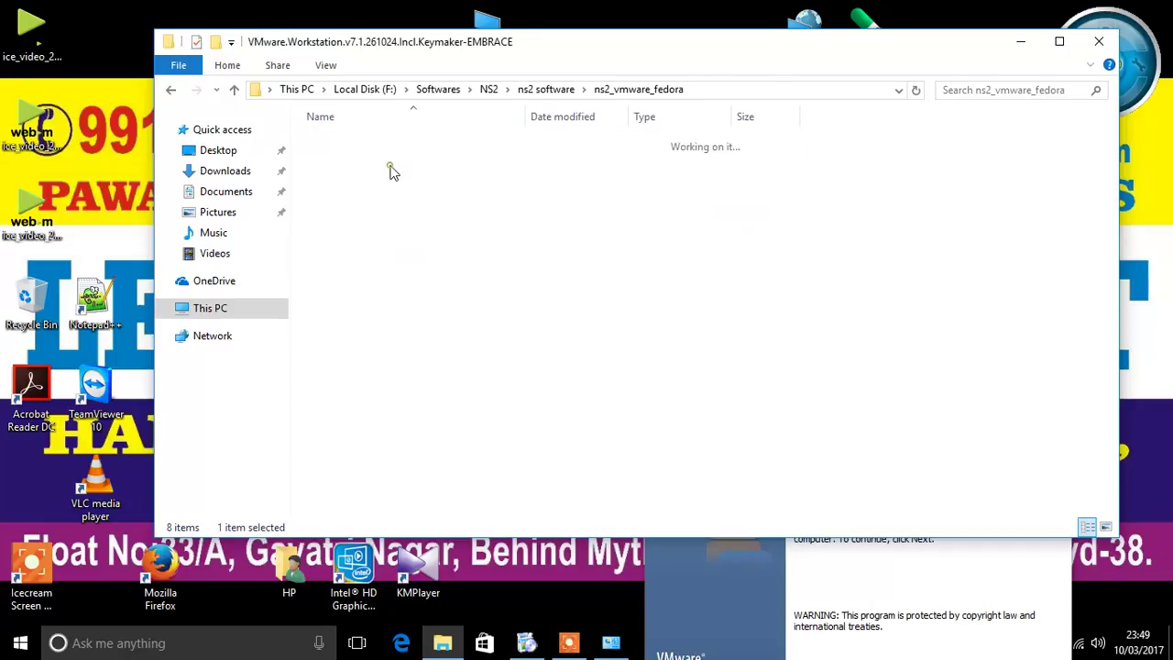
# Open the inner VMware.Workstation.v7.1.261024.Incl.Keymaker-EMBRACE folder and bring the running VMware Workstation setup wizard fully into view
pyautogui.doubleClick(381, 143)
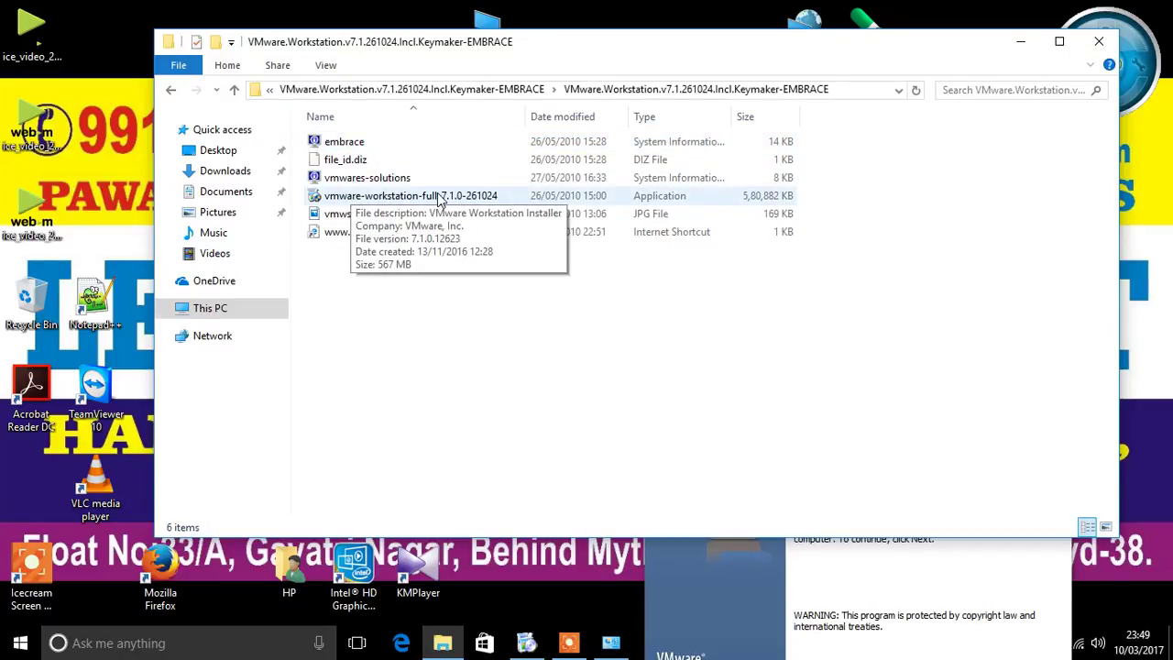
pyautogui.click(845, 573)
pyautogui.moveTo(795, 447); pyautogui.dragTo(598, 142)
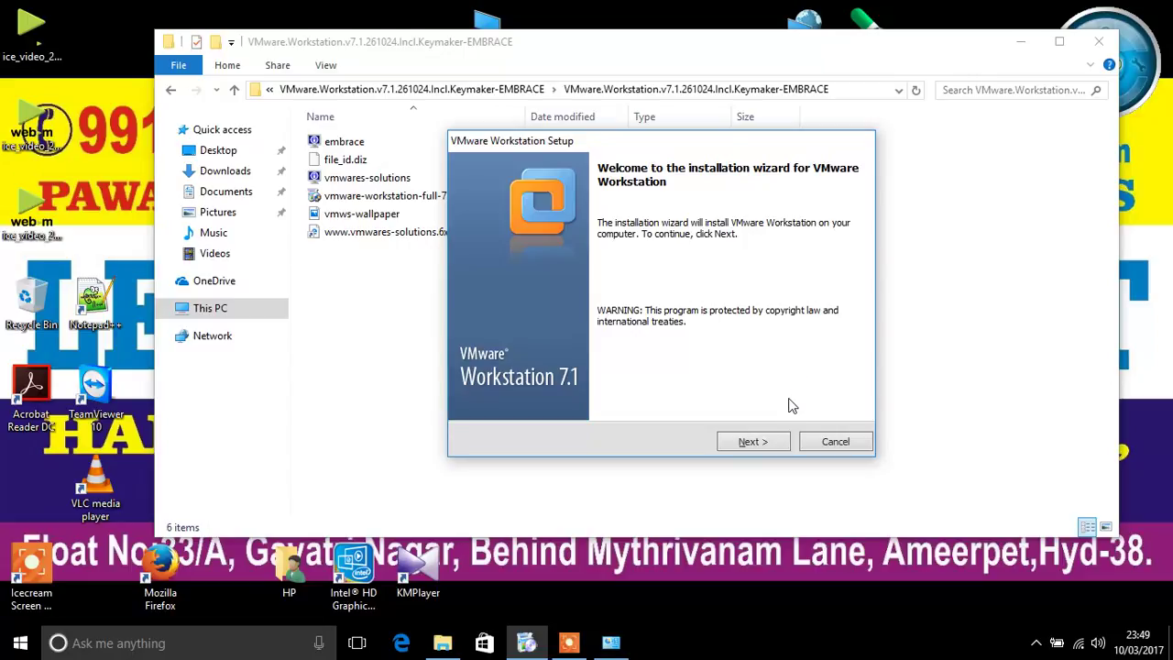
# Choose the Typical setup type for VMware Workstation and accept the default destination folder
pyautogui.click(769, 441)
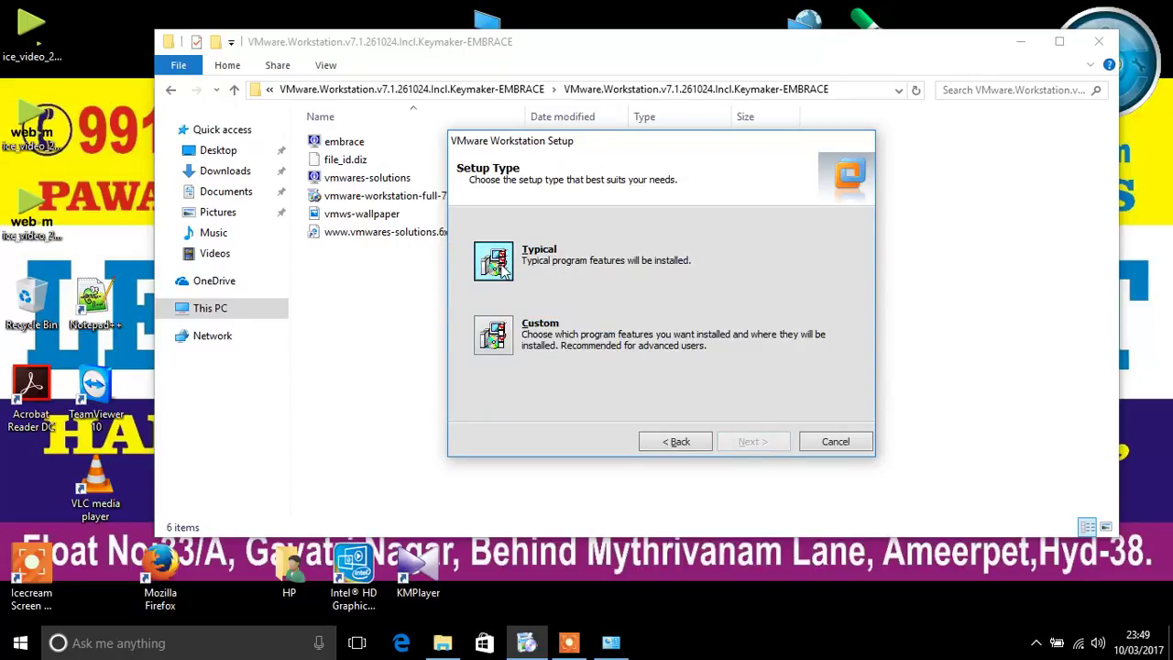
pyautogui.click(493, 261)
pyautogui.click(752, 441)
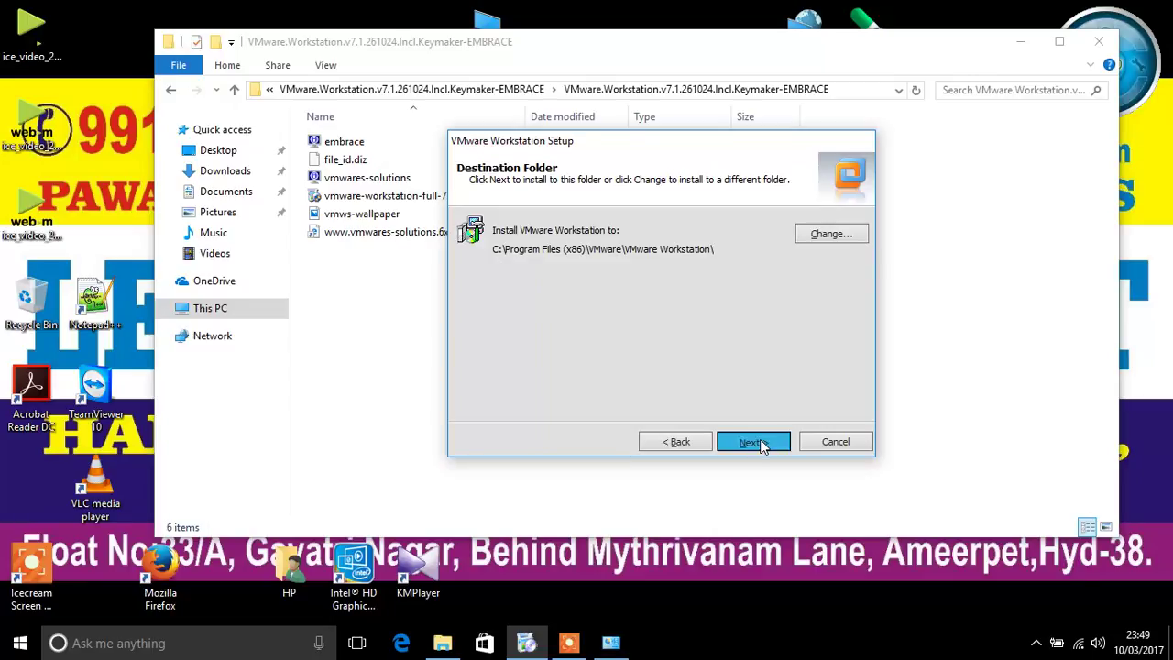
# Disable the product update check on startup and the Help improve VMware Workstation option in the setup
pyautogui.click(478, 235)
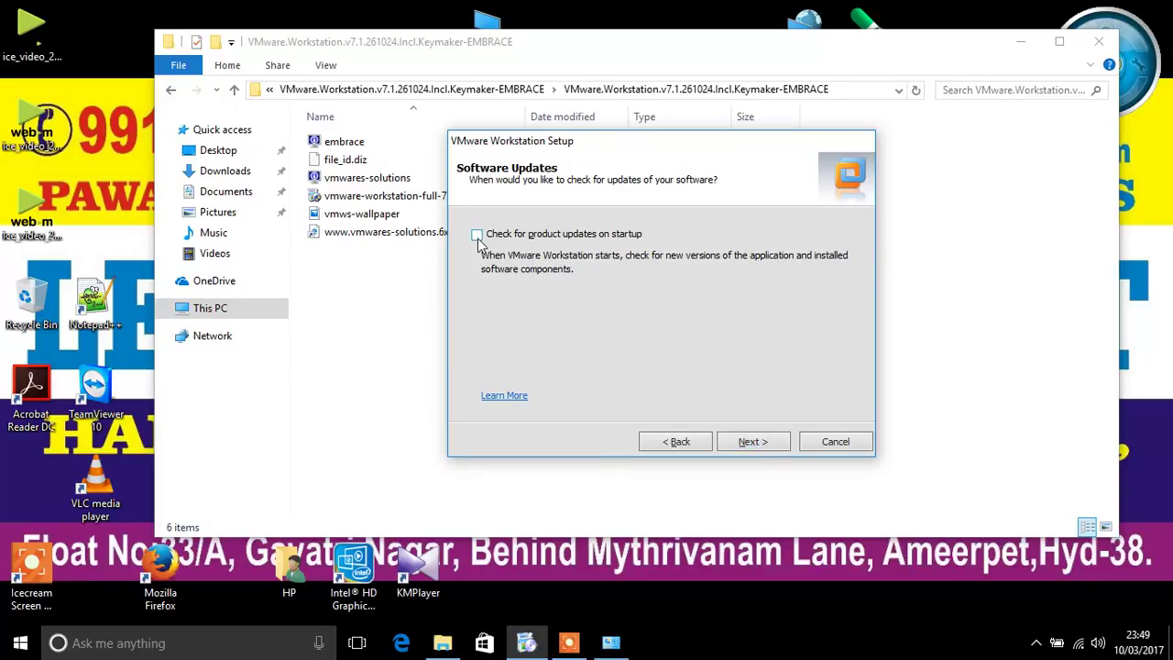
pyautogui.click(751, 441)
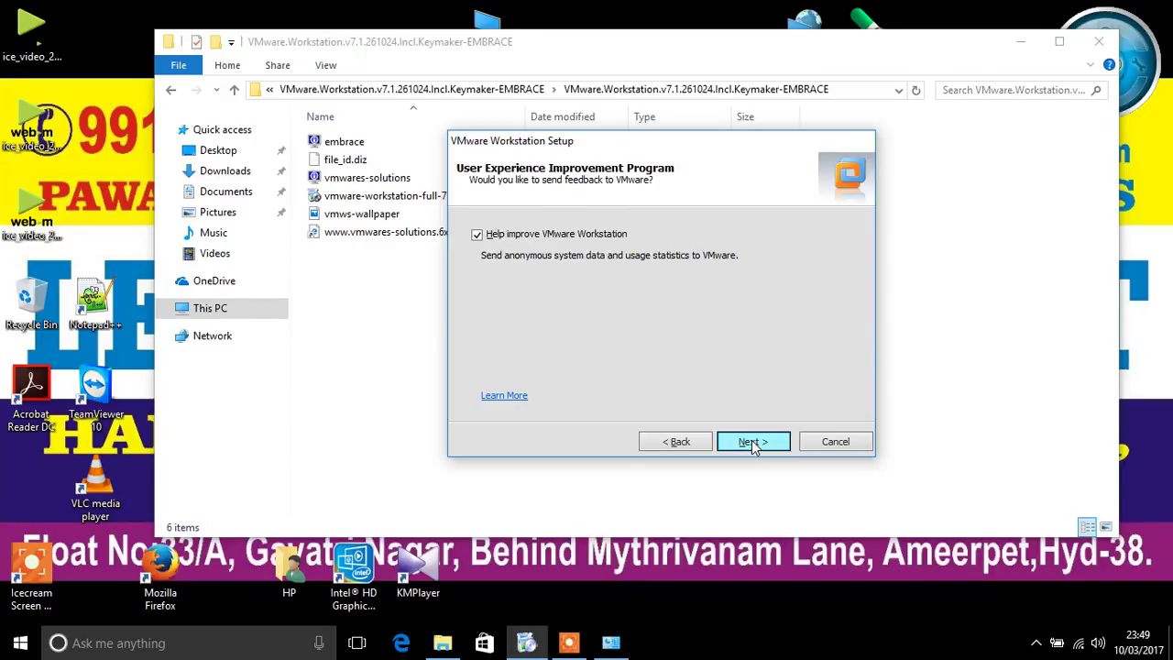
pyautogui.click(477, 239)
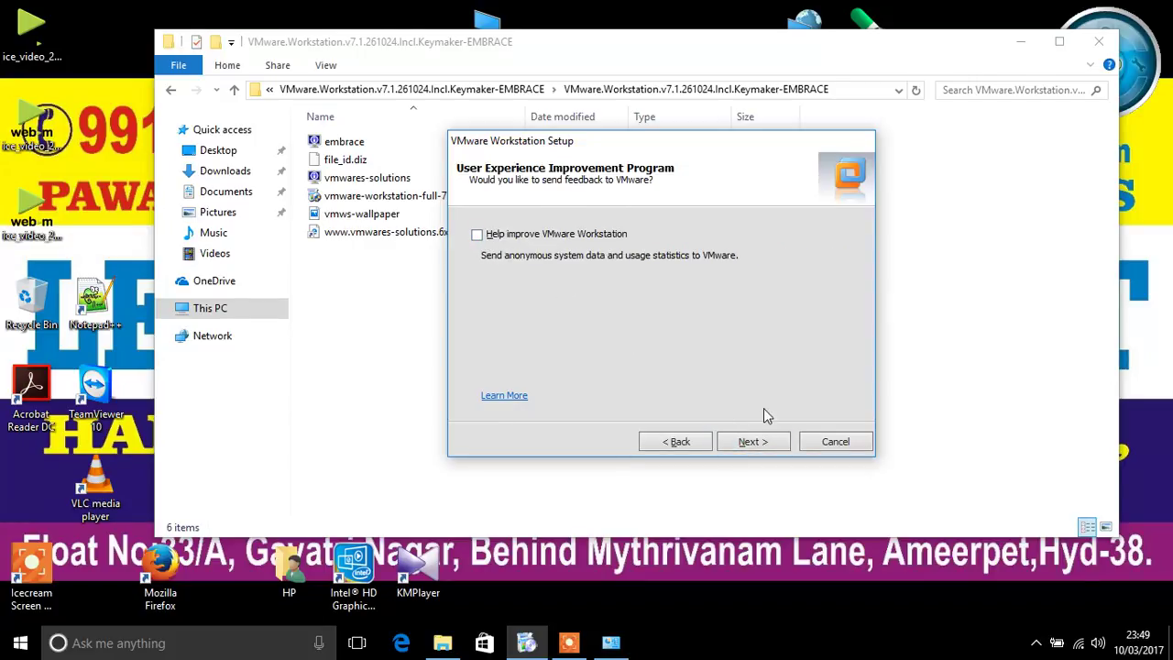
# Keep the Desktop, Start Menu Programs folder and Quick Launch toolbar shortcuts and start the installation
pyautogui.click(755, 444)
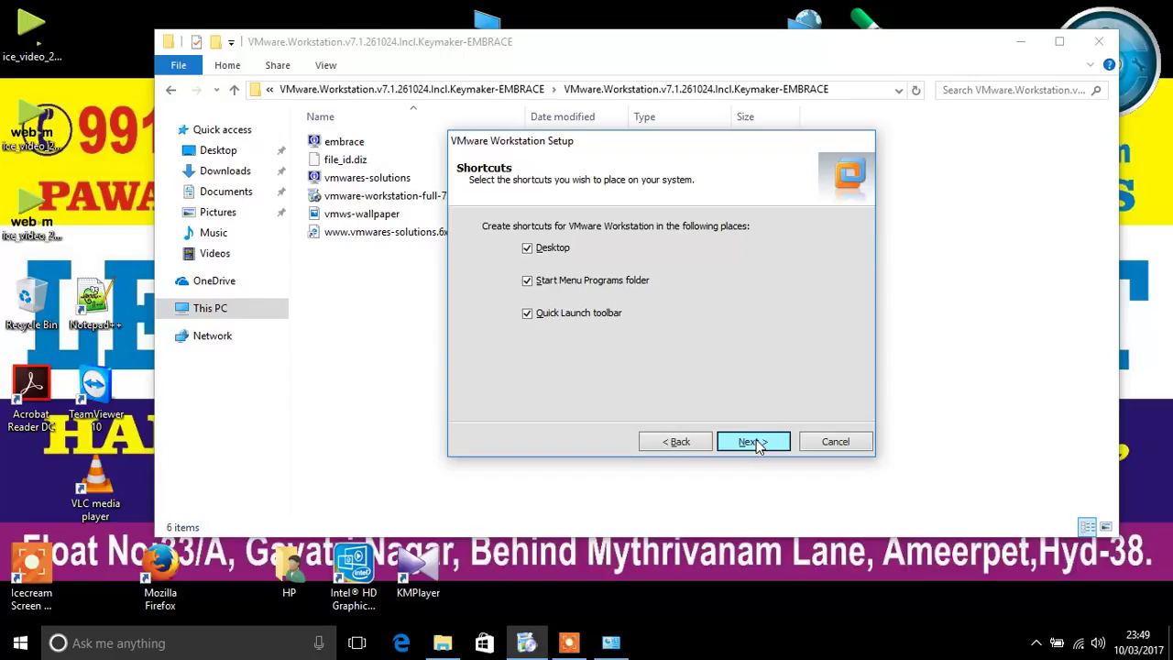
pyautogui.click(755, 443)
pyautogui.click(753, 441)
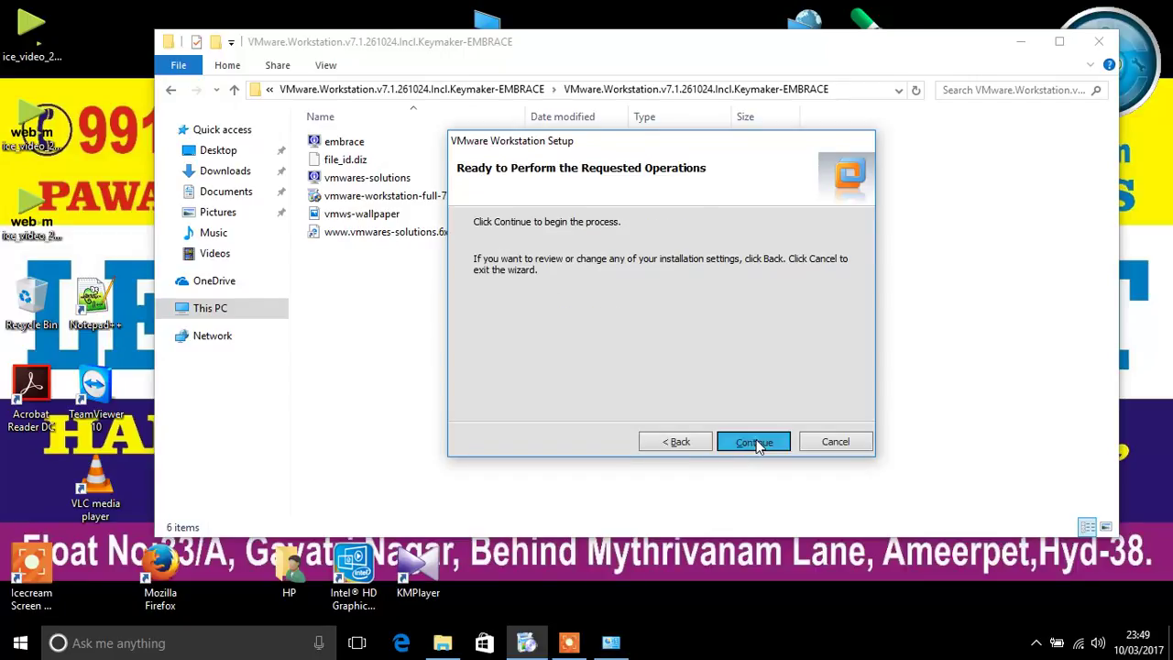
pyautogui.click(585, 638)
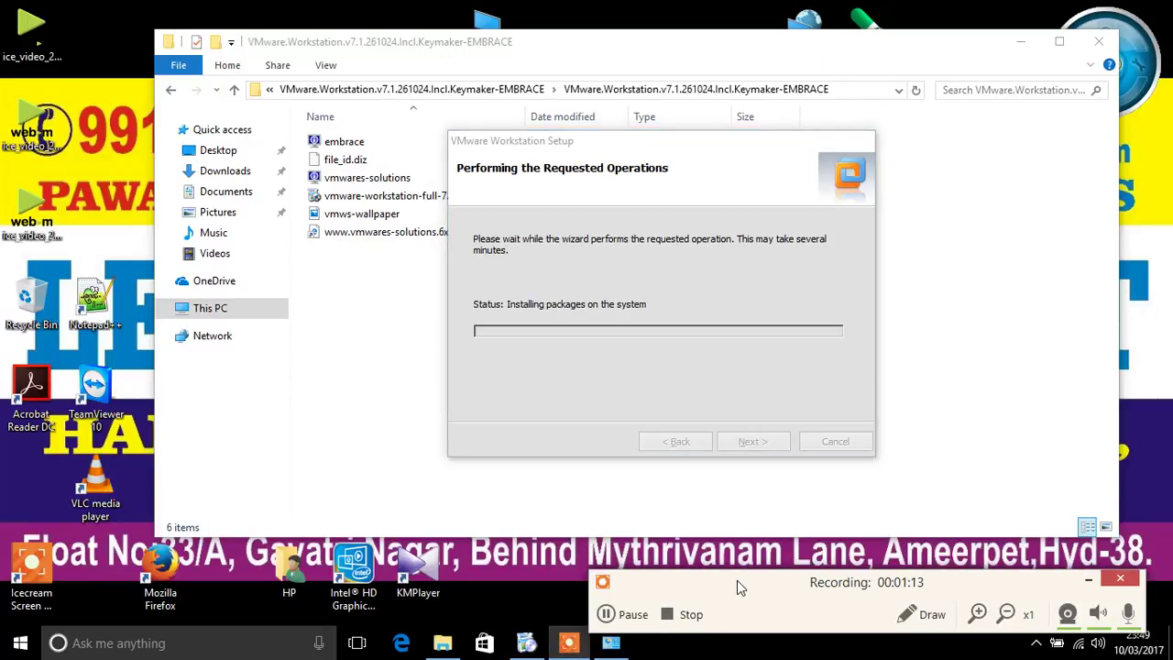
pyautogui.moveTo(736, 580); pyautogui.dragTo(757, 555)
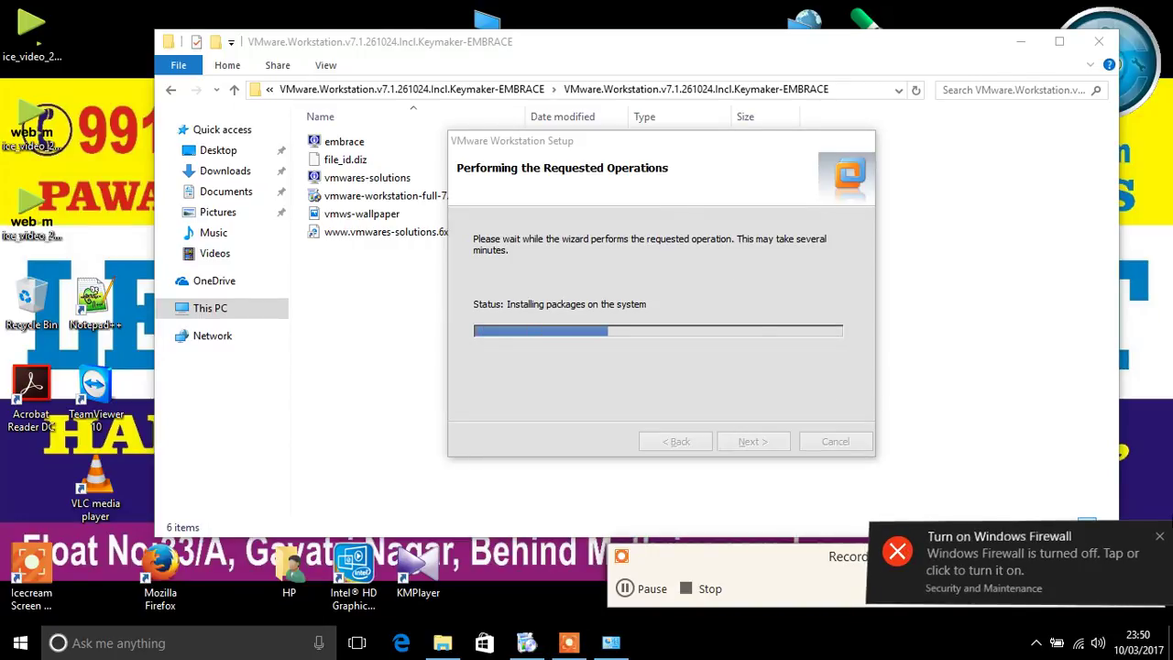
pyautogui.click(1159, 537)
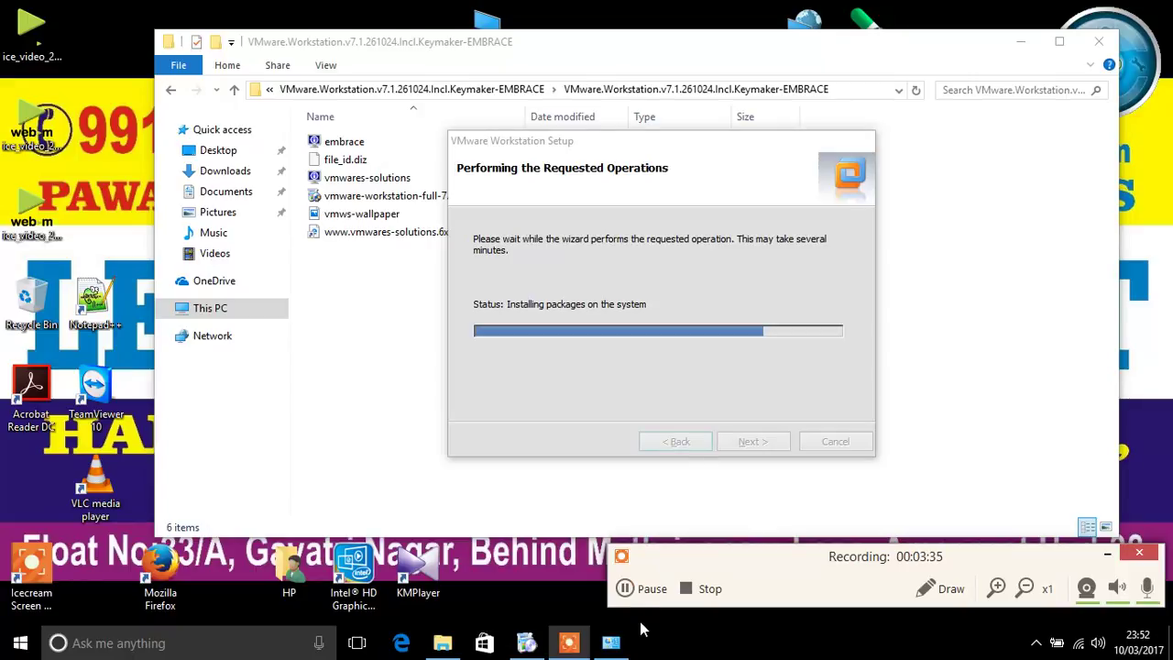
pyautogui.click(644, 587)
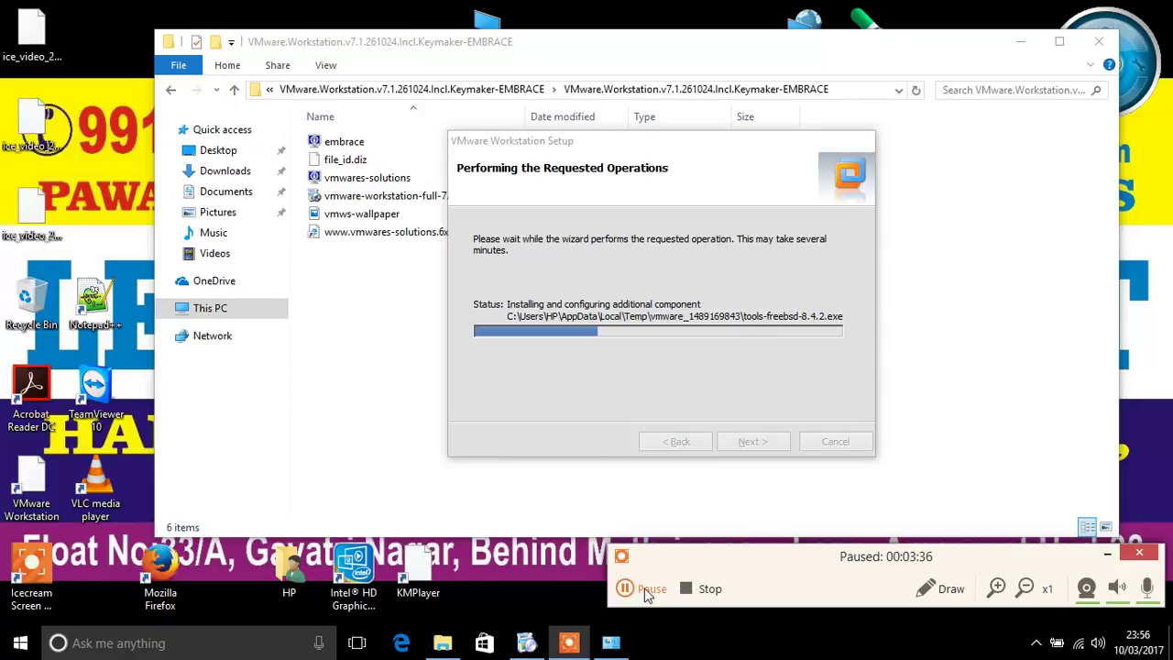
pyautogui.click(644, 588)
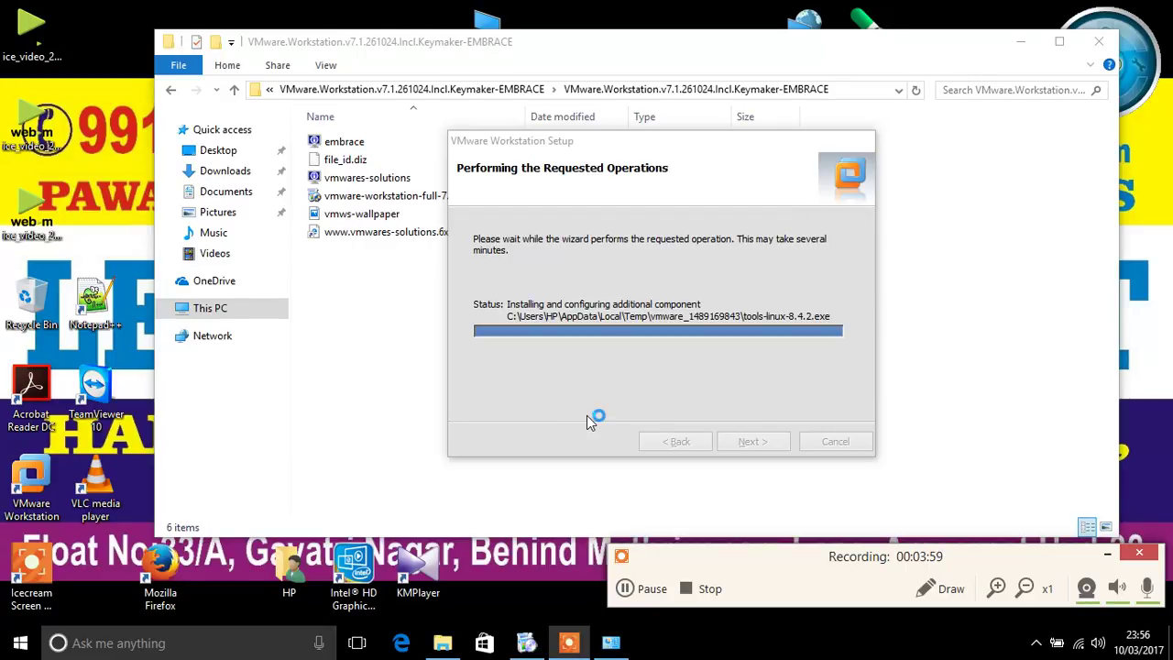
pyautogui.click(625, 588)
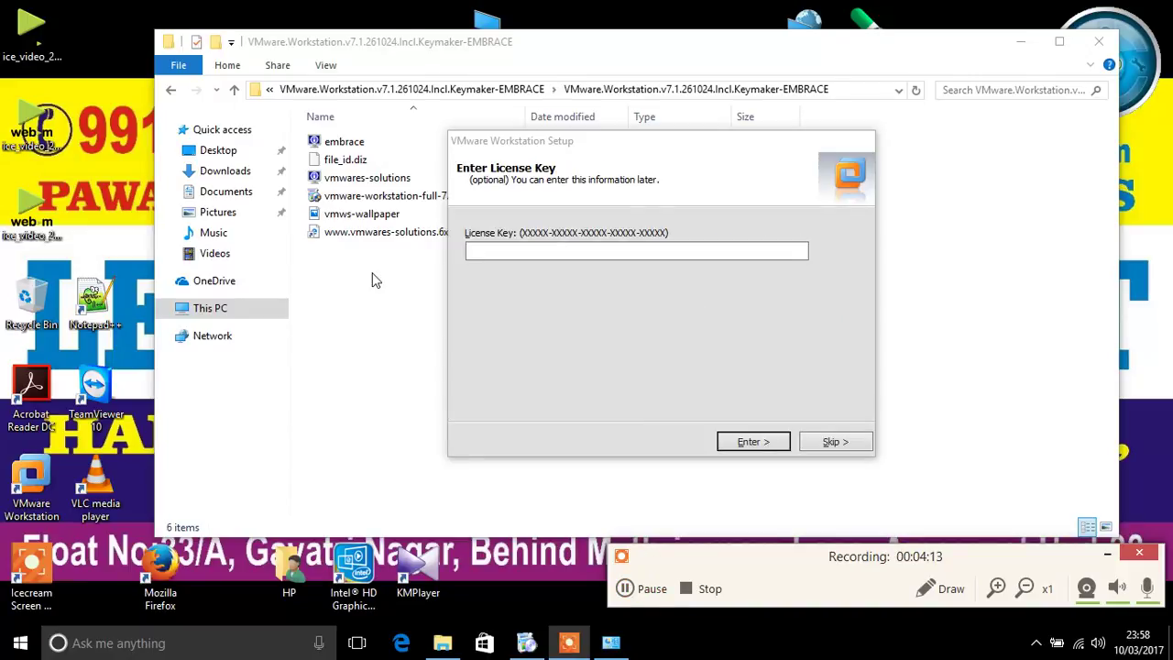
# Open the serial_vmware text file from the ns2_vmware_fedora folder and copy the first license key in it
pyautogui.click(411, 90)
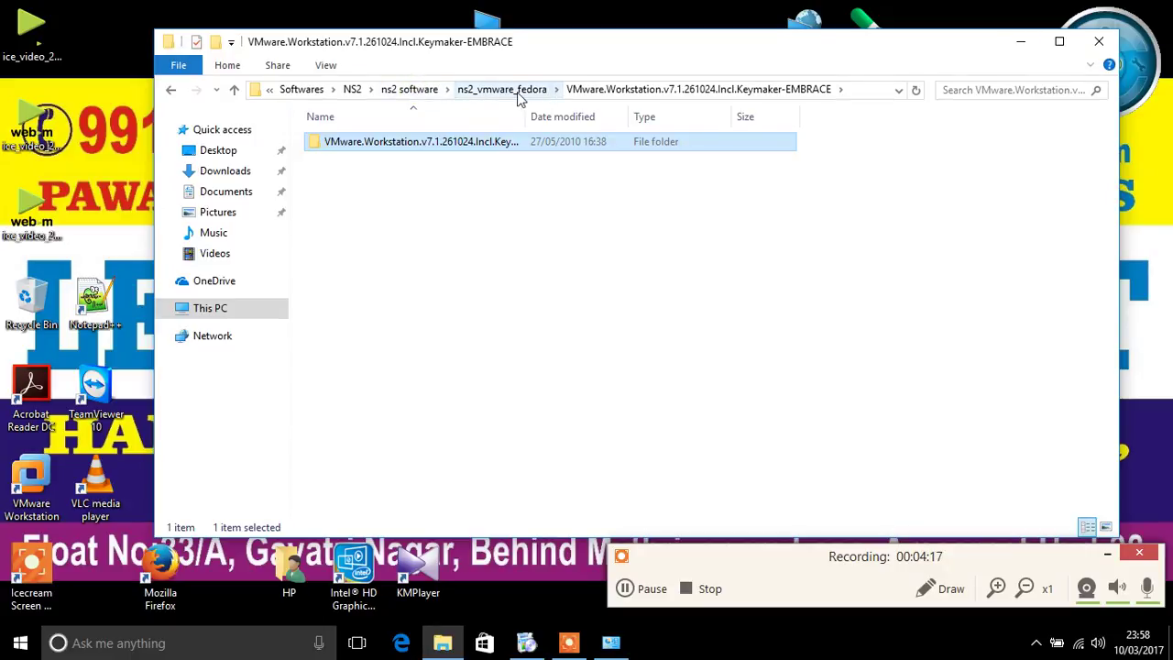
pyautogui.doubleClick(458, 146)
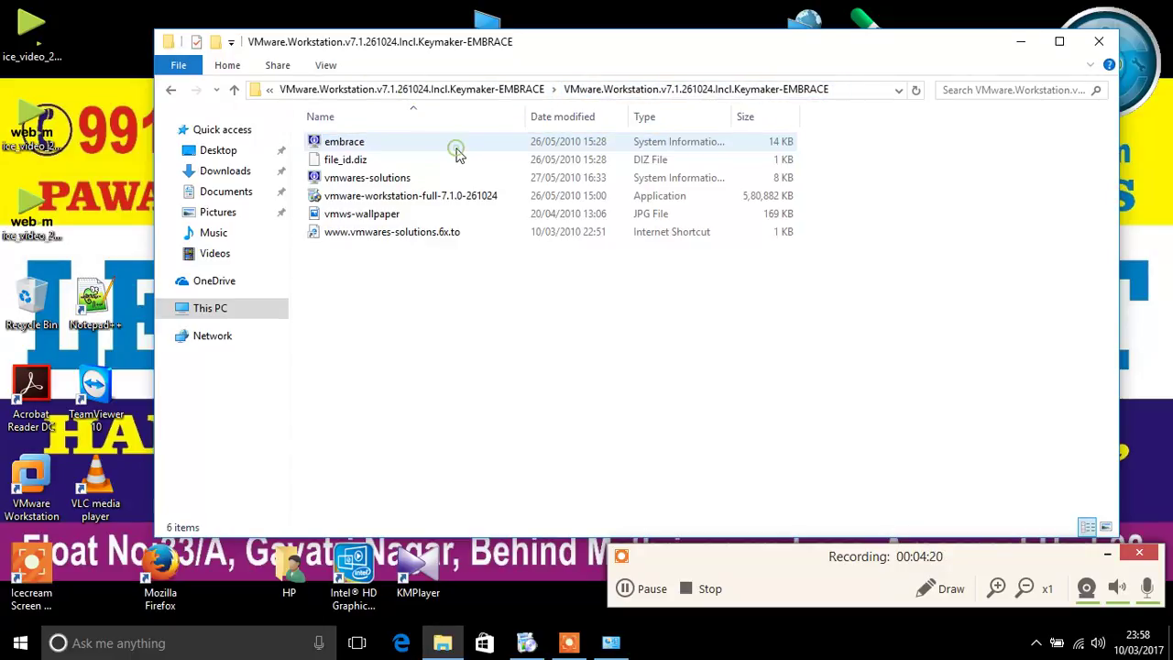
pyautogui.click(536, 92)
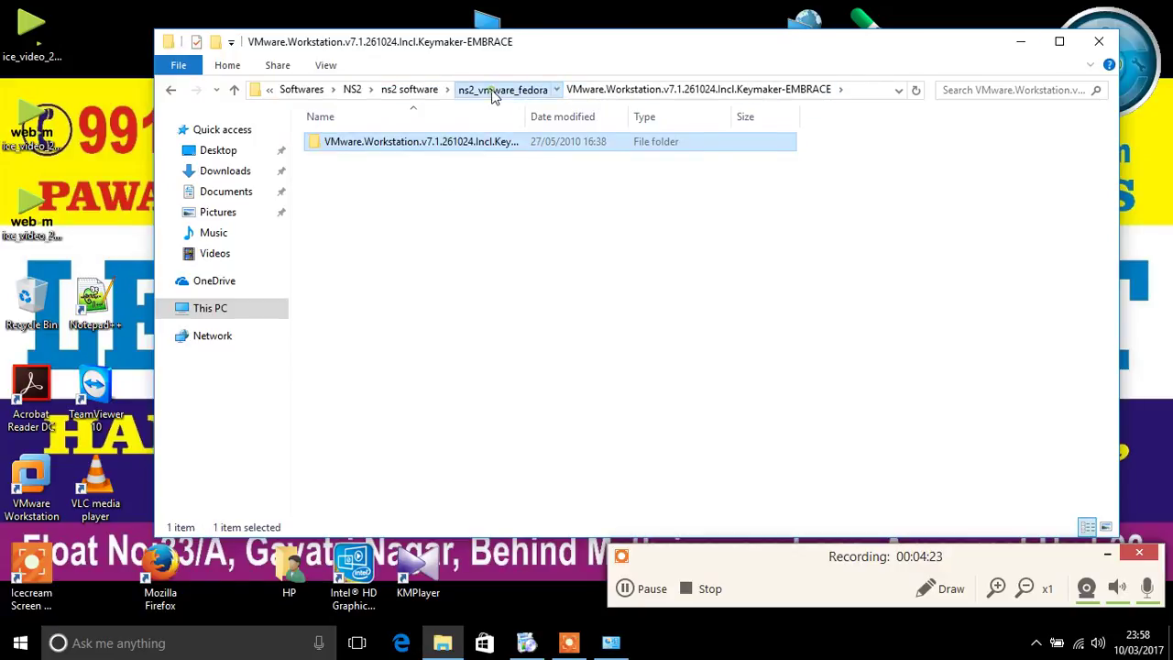
pyautogui.click(492, 92)
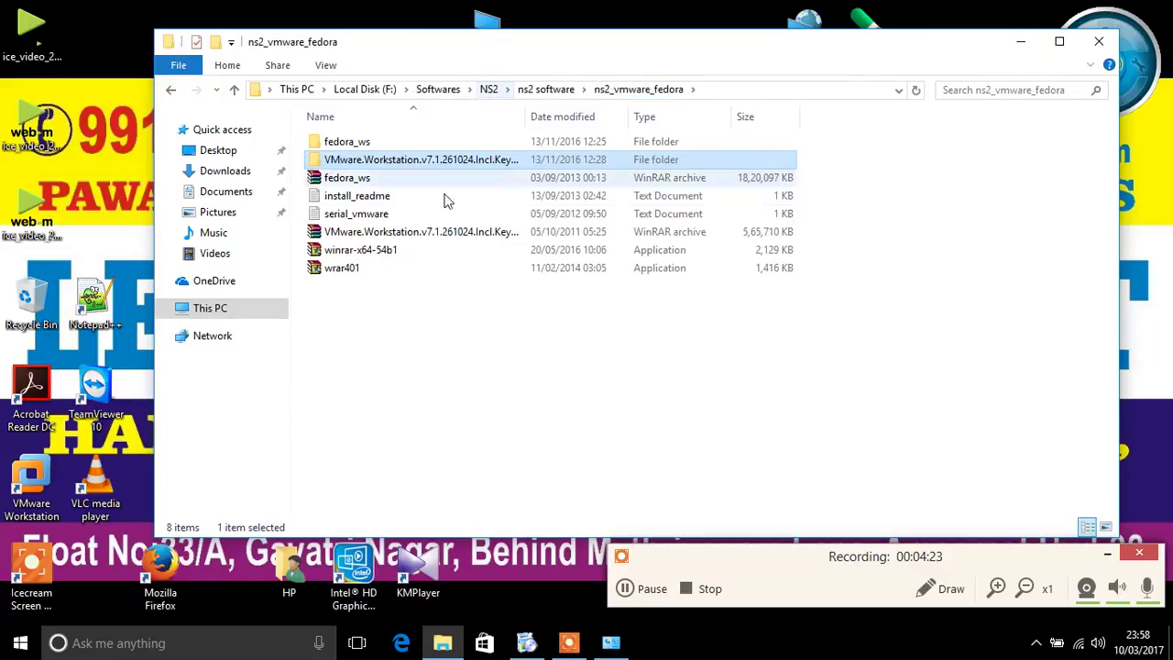
pyautogui.doubleClick(376, 216)
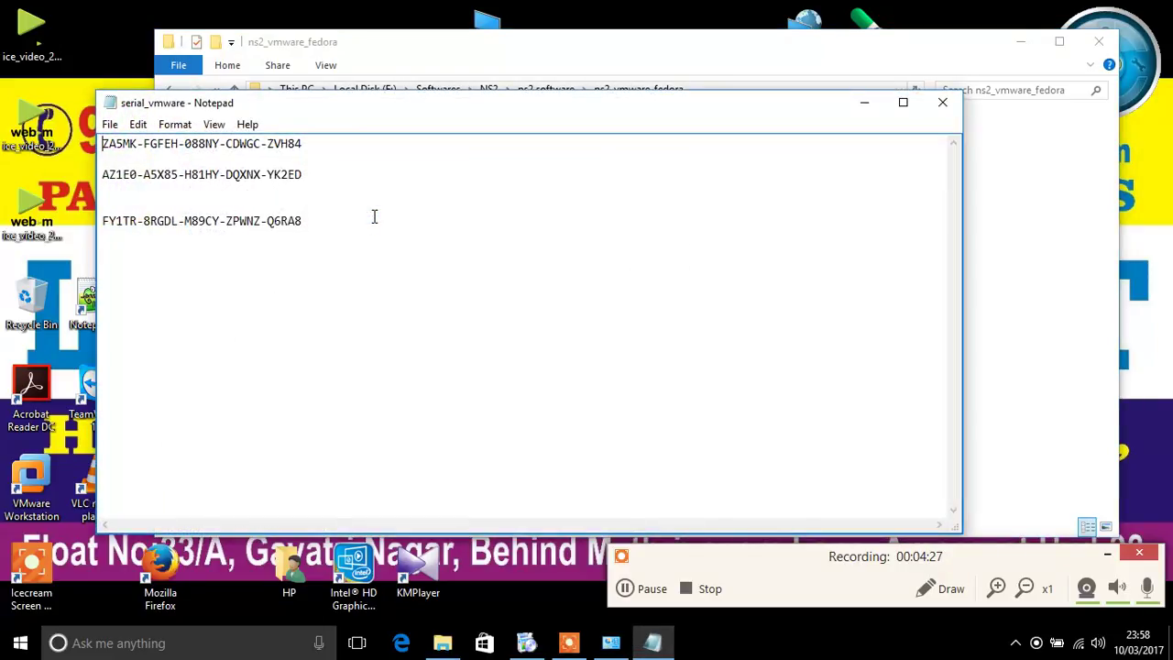
pyautogui.moveTo(310, 144); pyautogui.dragTo(98, 138)
pyautogui.hotkey('ctrl', 'c')
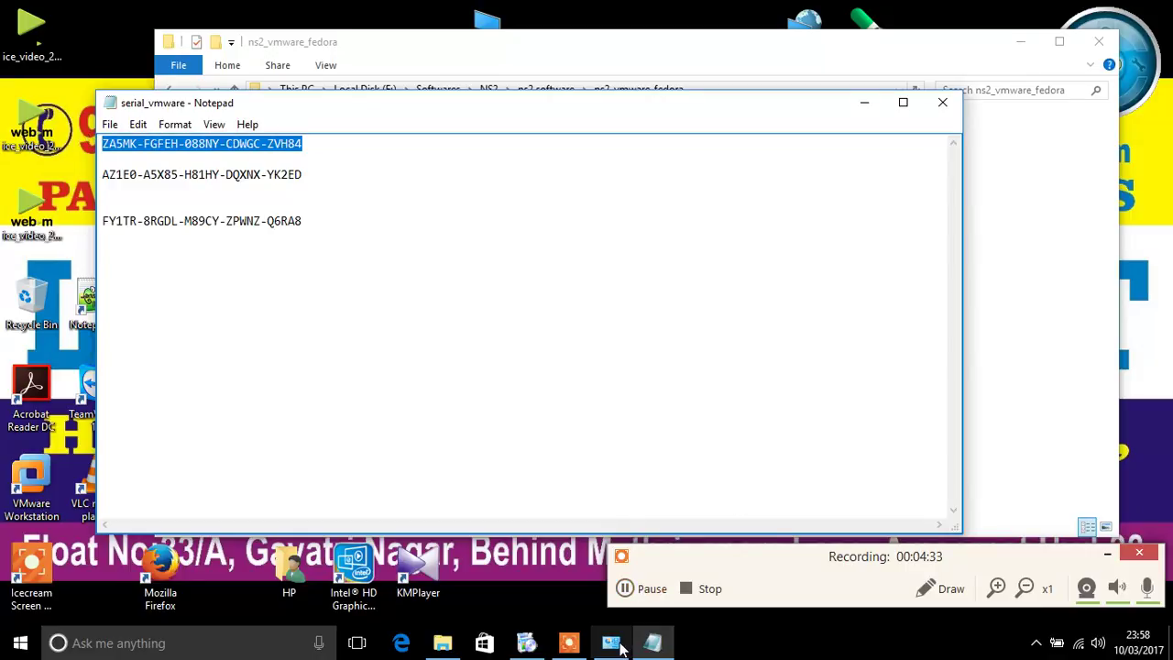
# Paste the copied license key into the setup's License Key field, submit it and finish the wizard with Restart Later
pyautogui.click(1066, 301)
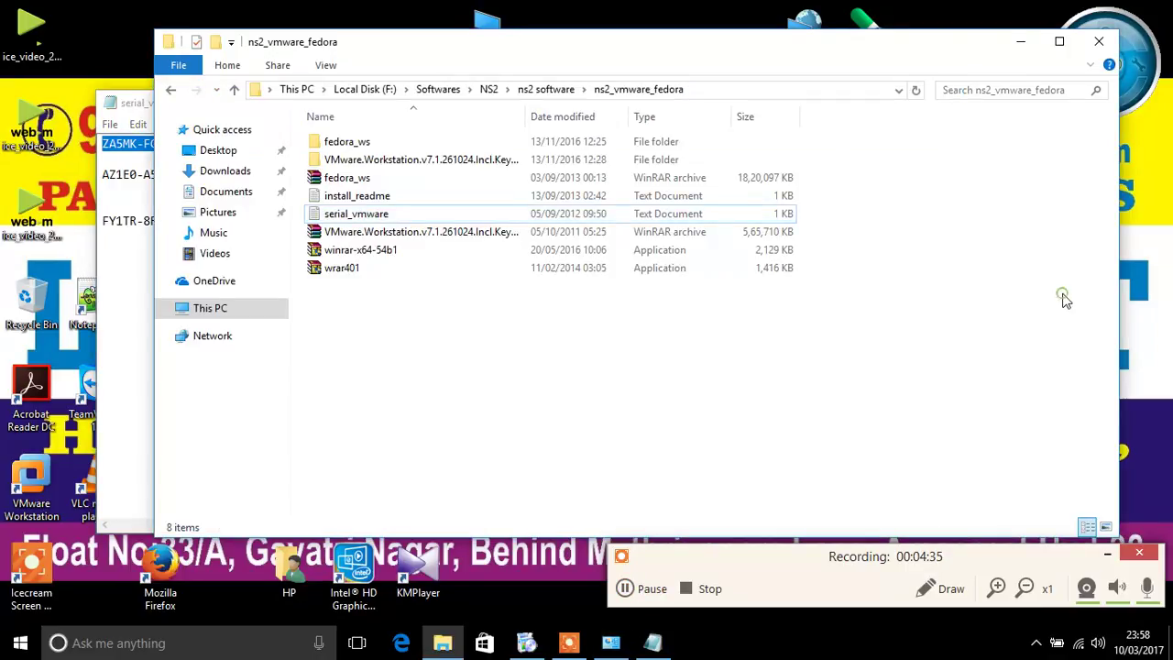
pyautogui.click(1024, 42)
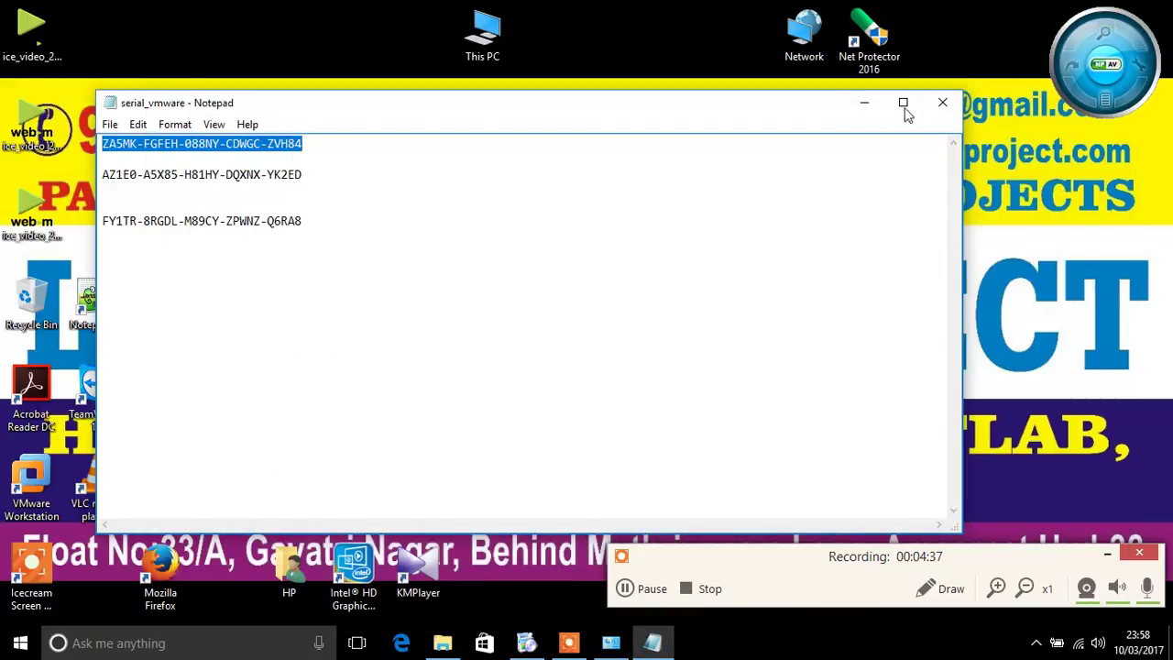
pyautogui.click(864, 103)
pyautogui.click(620, 253)
pyautogui.hotkey('ctrl', 'v')
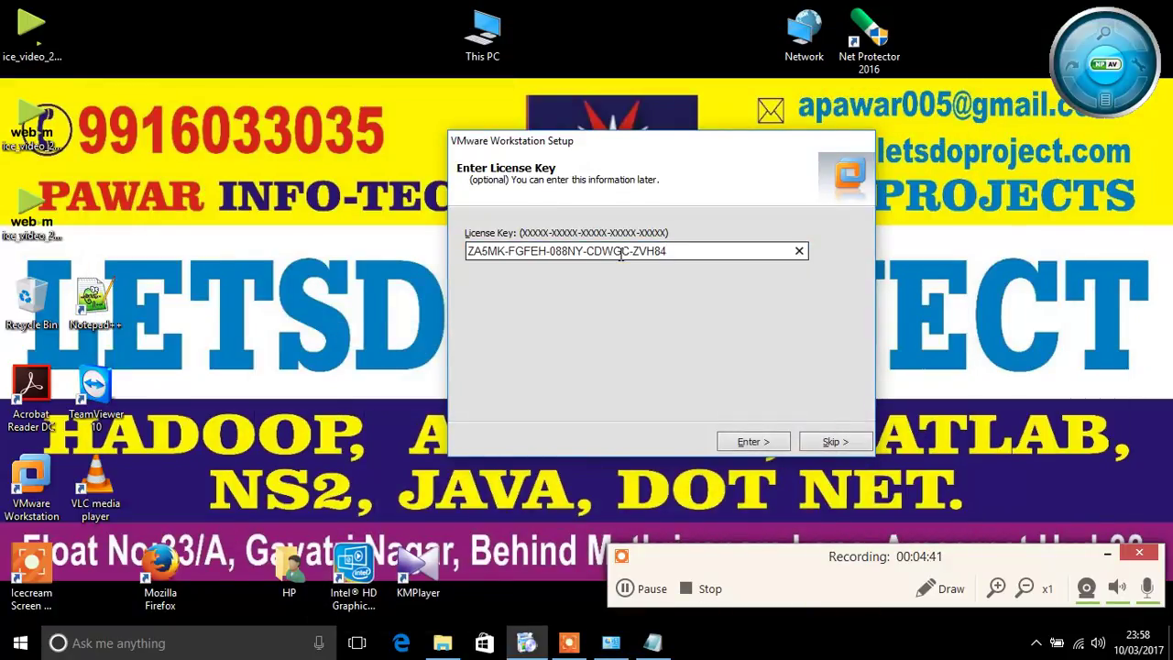
pyautogui.click(755, 445)
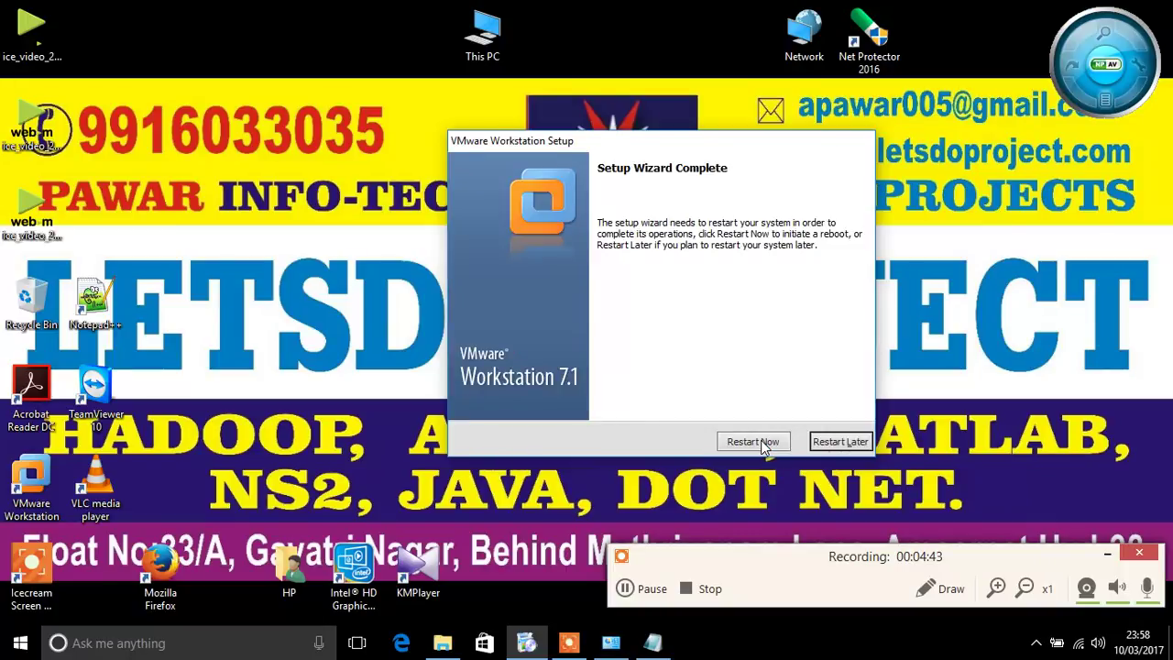
pyautogui.click(837, 441)
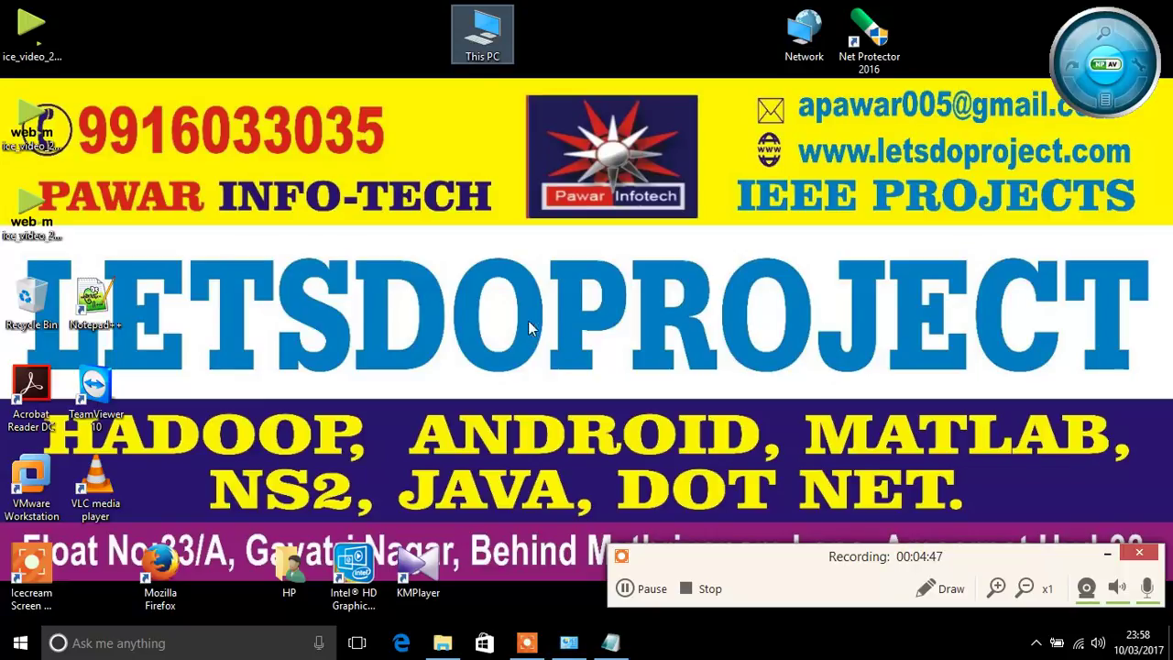
pyautogui.rightClick(402, 170)
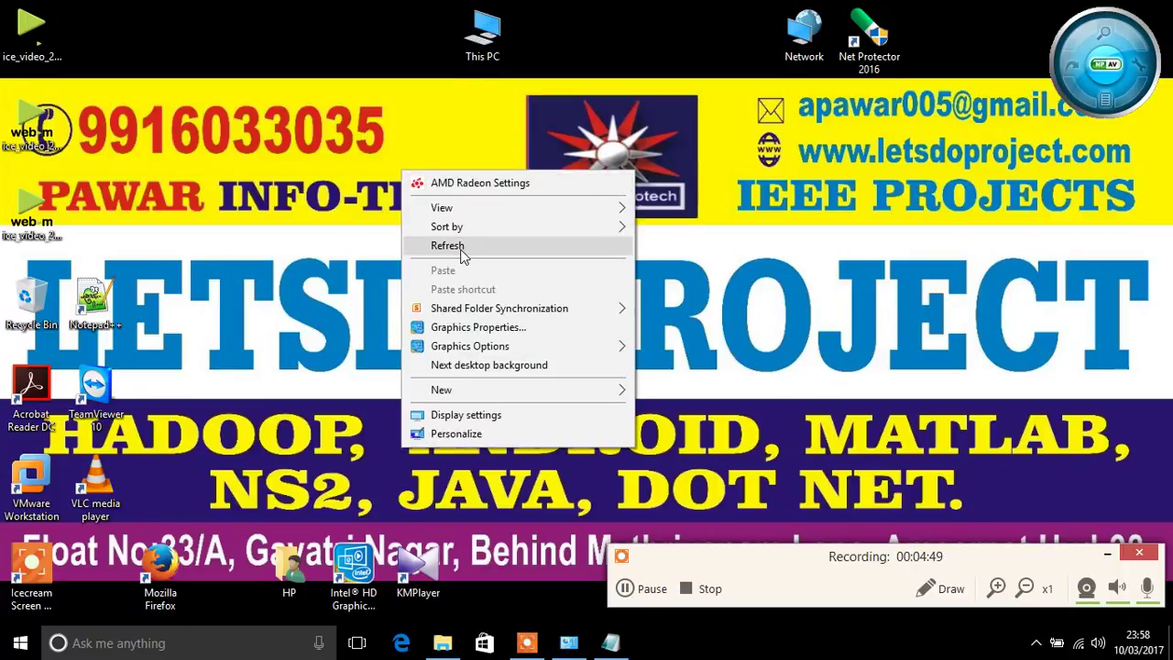
pyautogui.click(462, 247)
pyautogui.rightClick(460, 252)
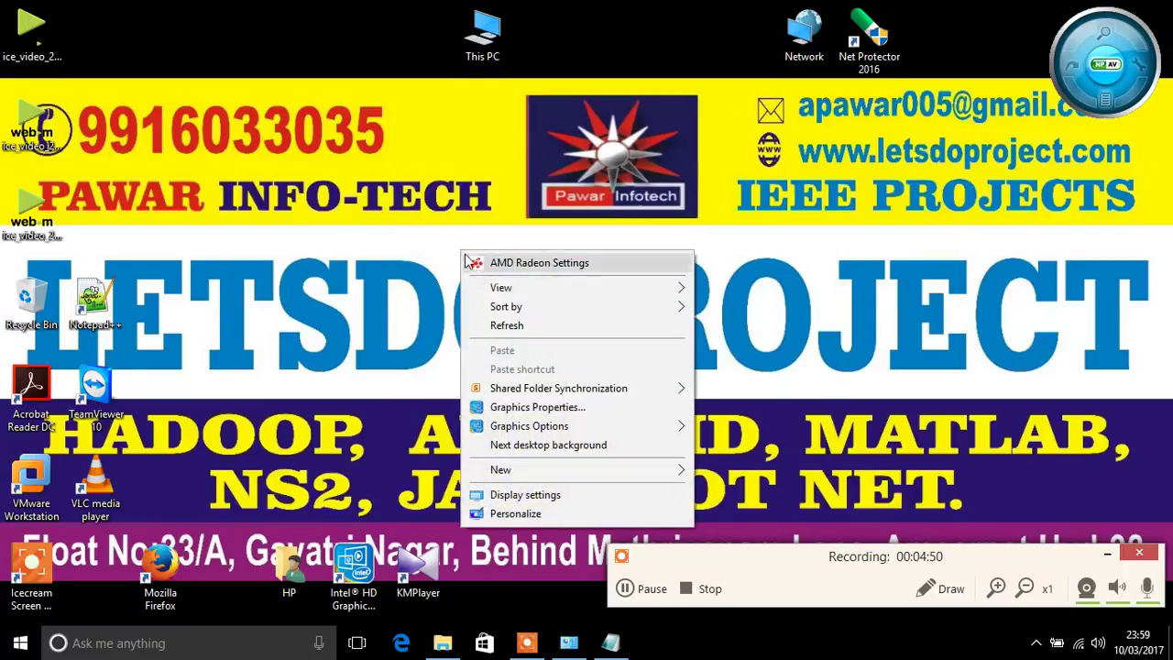
pyautogui.click(507, 326)
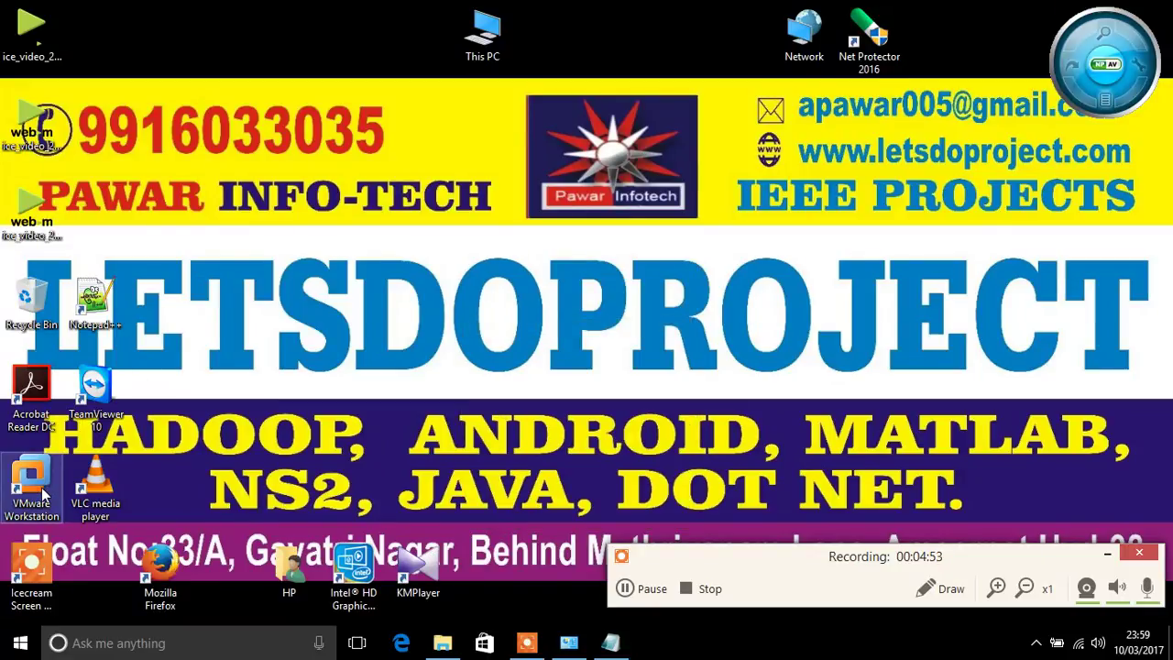
# Launch VMware Workstation from the desktop and accept the terms of its license agreement
pyautogui.doubleClick(43, 495)
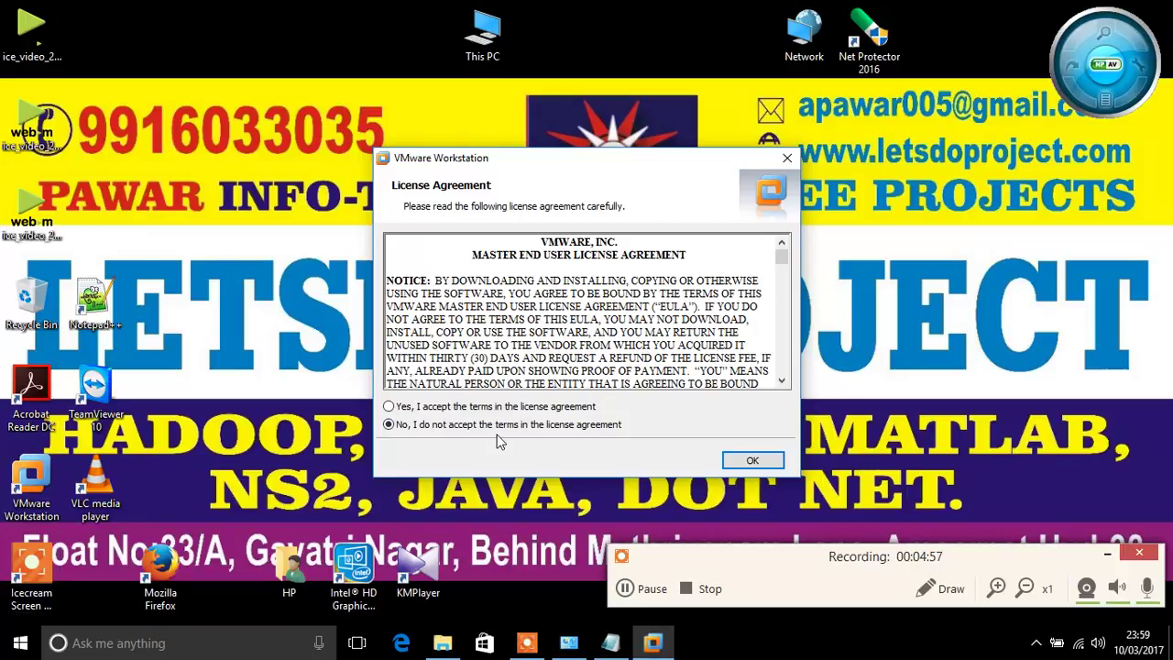
pyautogui.click(474, 408)
pyautogui.click(755, 464)
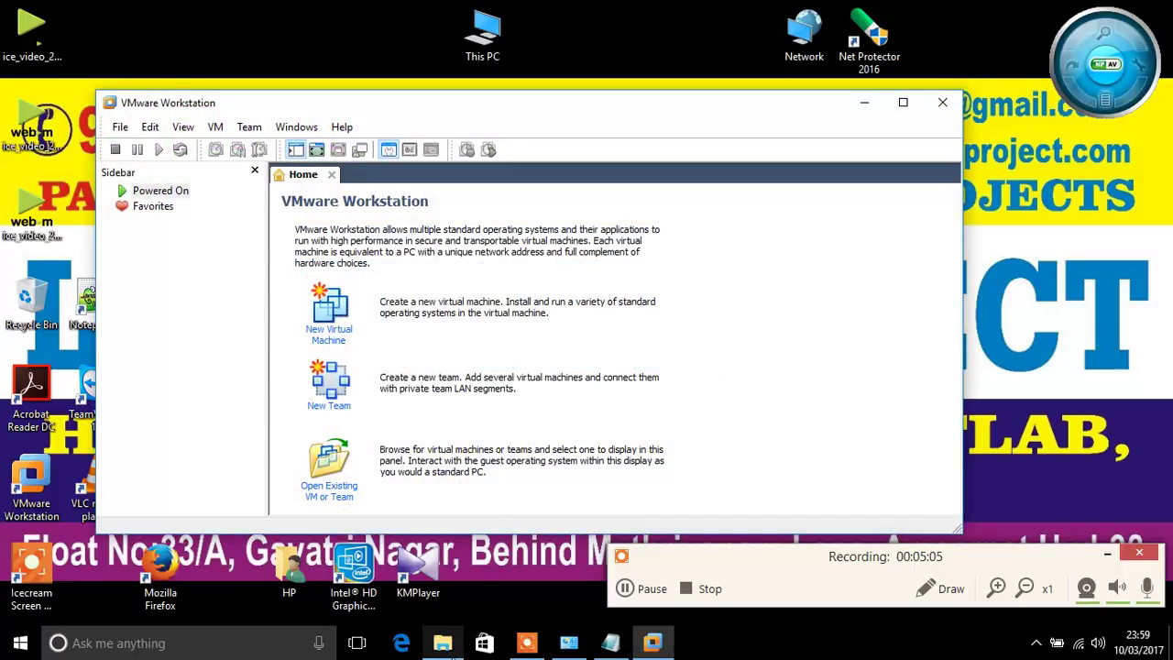
# In File Explorer, browse to the fedora folder inside fedora_ws and select the 3 KB fedora virtual machine file
pyautogui.click(453, 651)
pyautogui.click(361, 143)
pyautogui.doubleClick(361, 143)
pyautogui.doubleClick(361, 143)
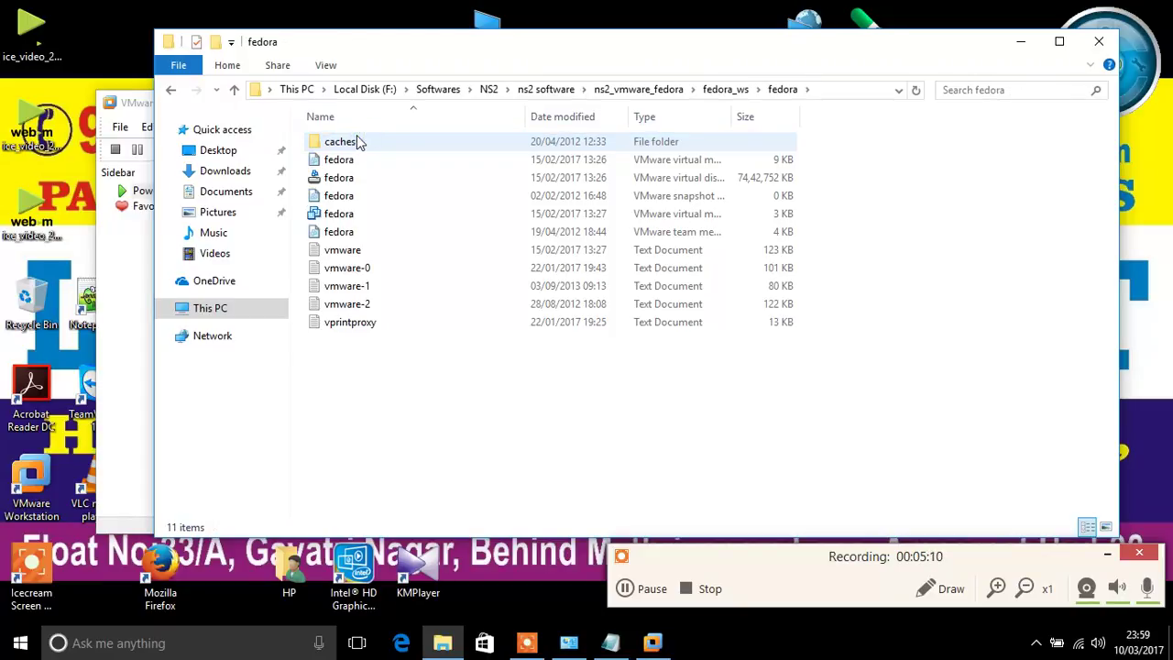
pyautogui.click(341, 216)
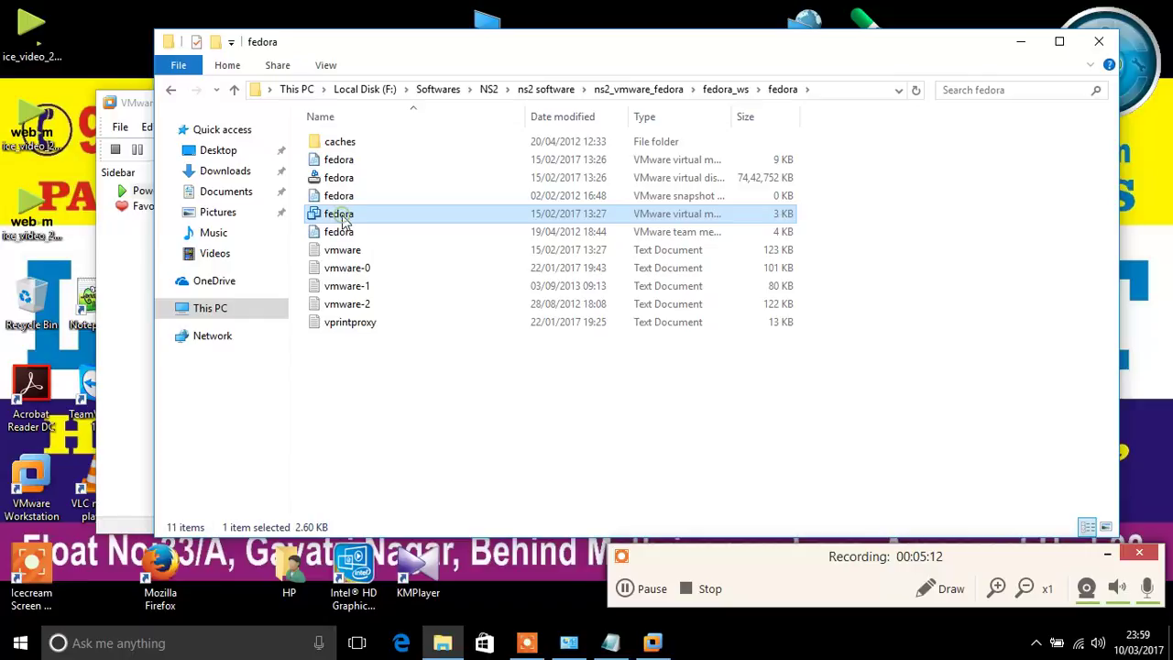
pyautogui.click(143, 106)
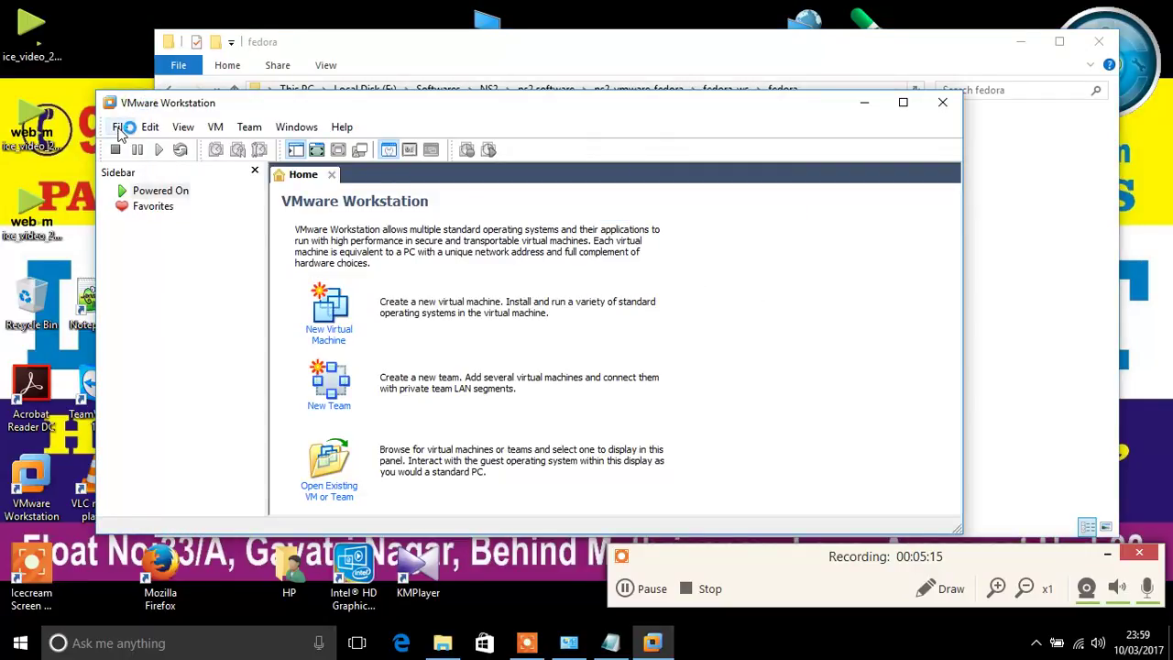
pyautogui.click(120, 128)
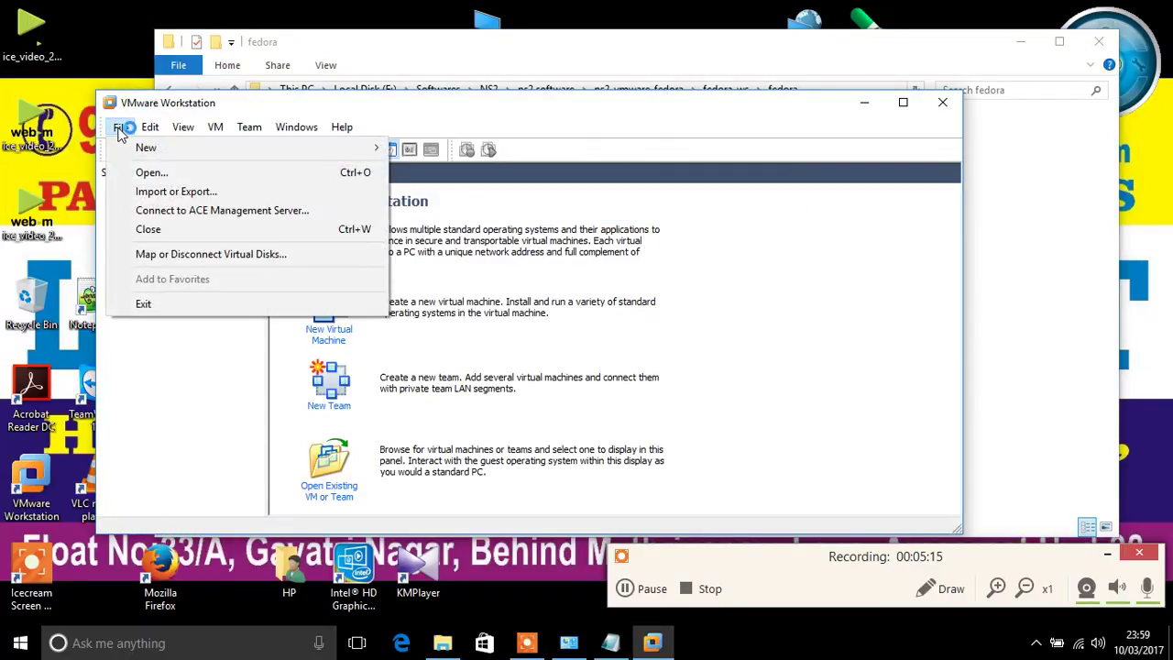
pyautogui.click(173, 172)
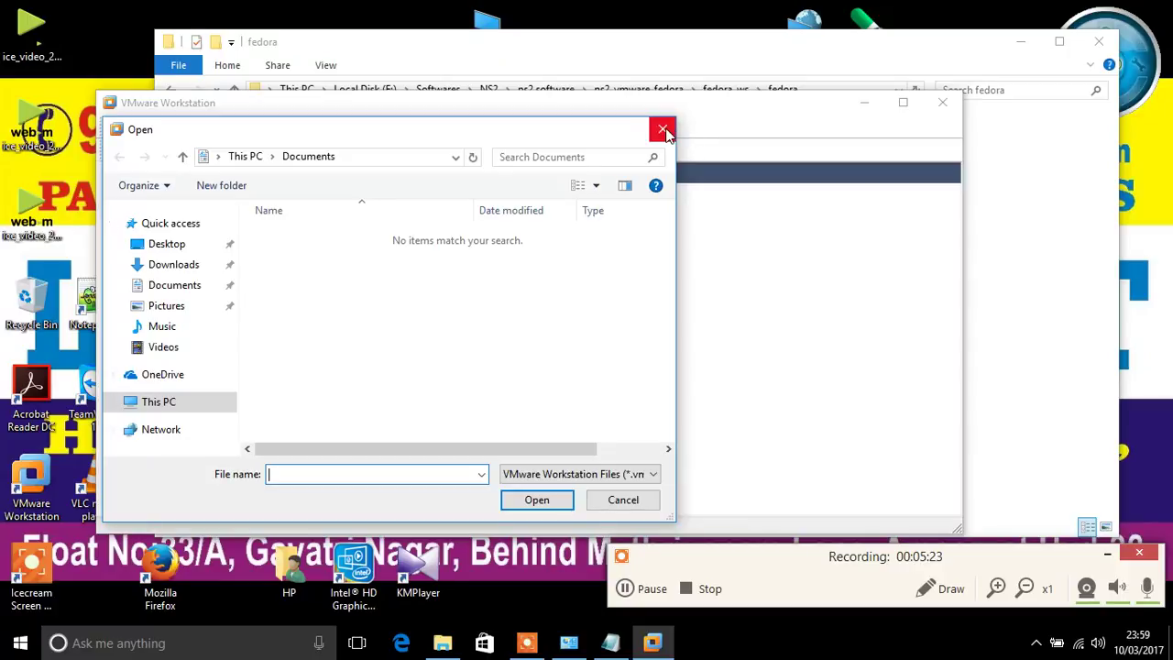
pyautogui.click(664, 129)
pyautogui.click(120, 127)
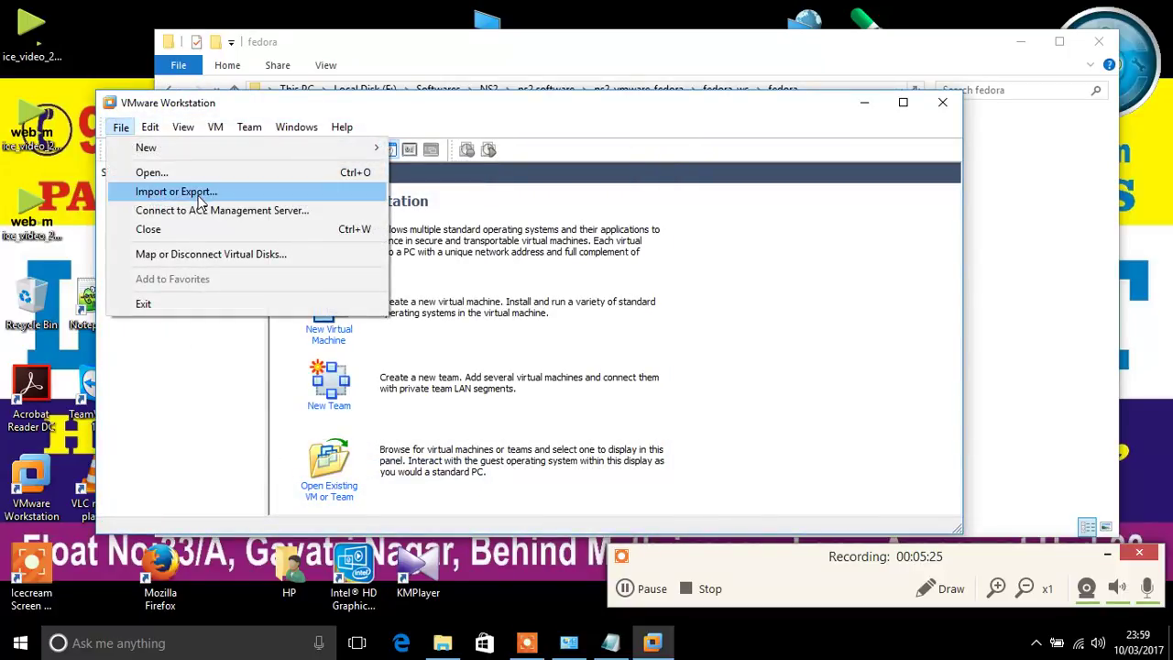
pyautogui.click(199, 197)
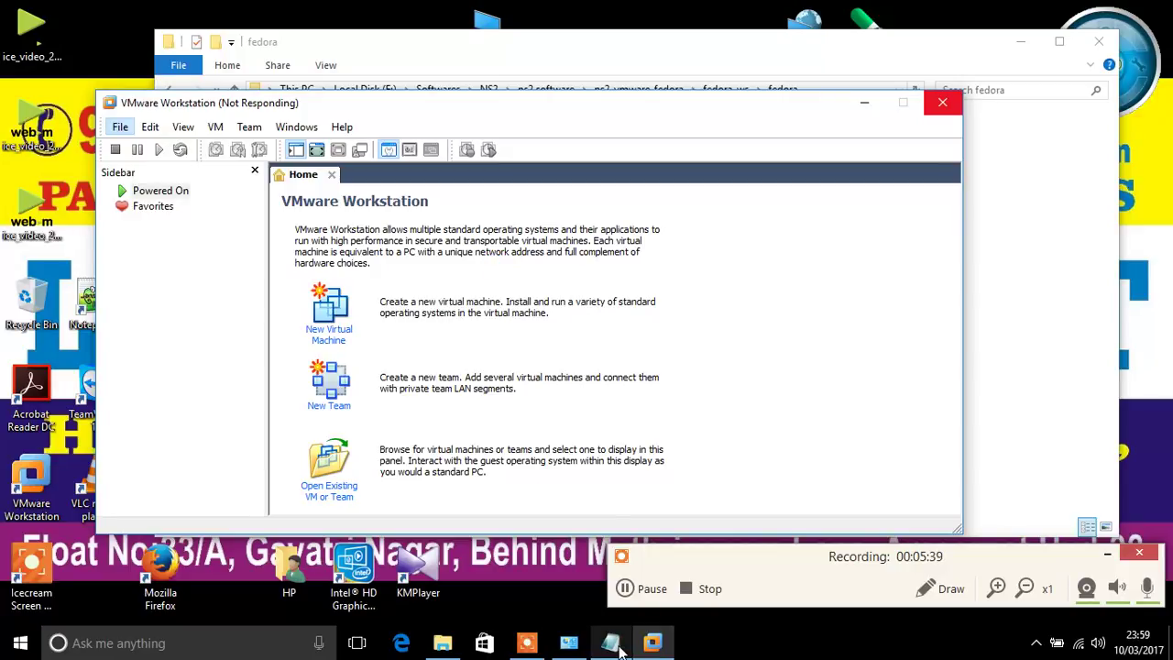
# In File Explorer, return to the ns2_vmware_fedora folder and open the install_readme text file to read the instructions
pyautogui.click(449, 644)
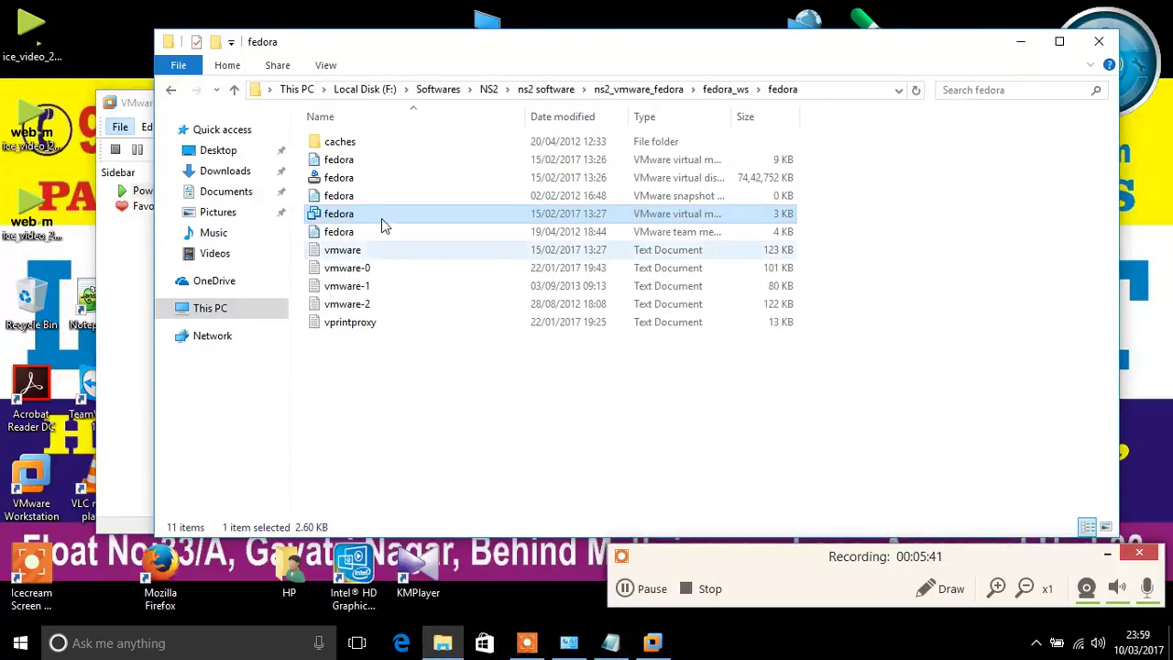
pyautogui.click(545, 90)
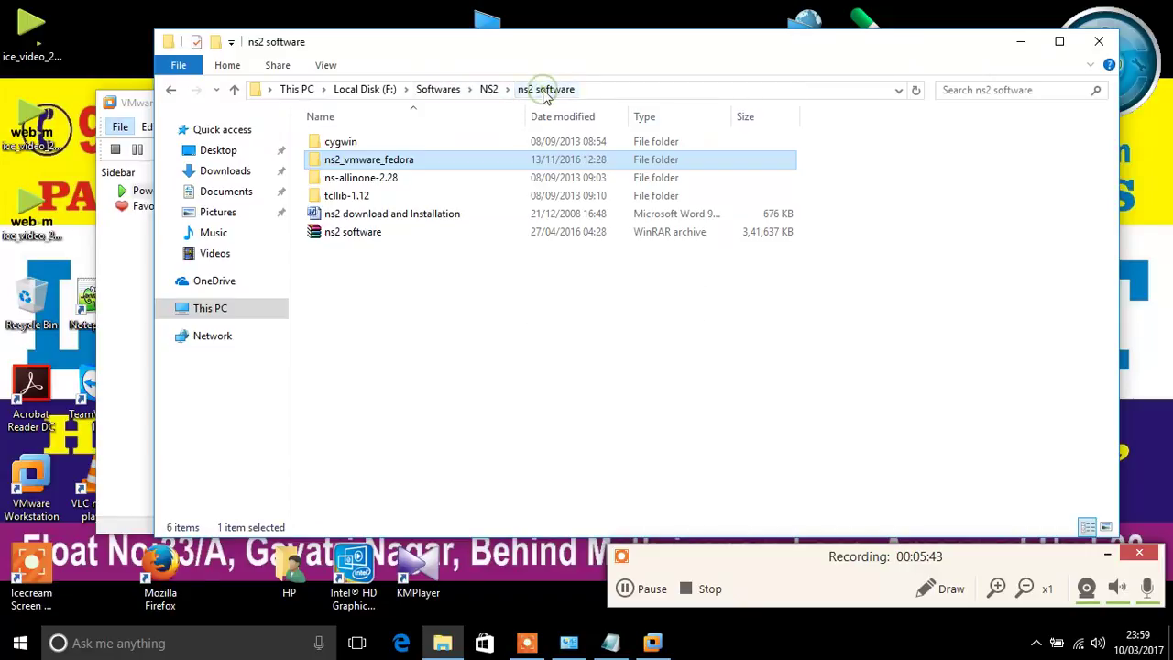
pyautogui.doubleClick(362, 162)
pyautogui.doubleClick(360, 197)
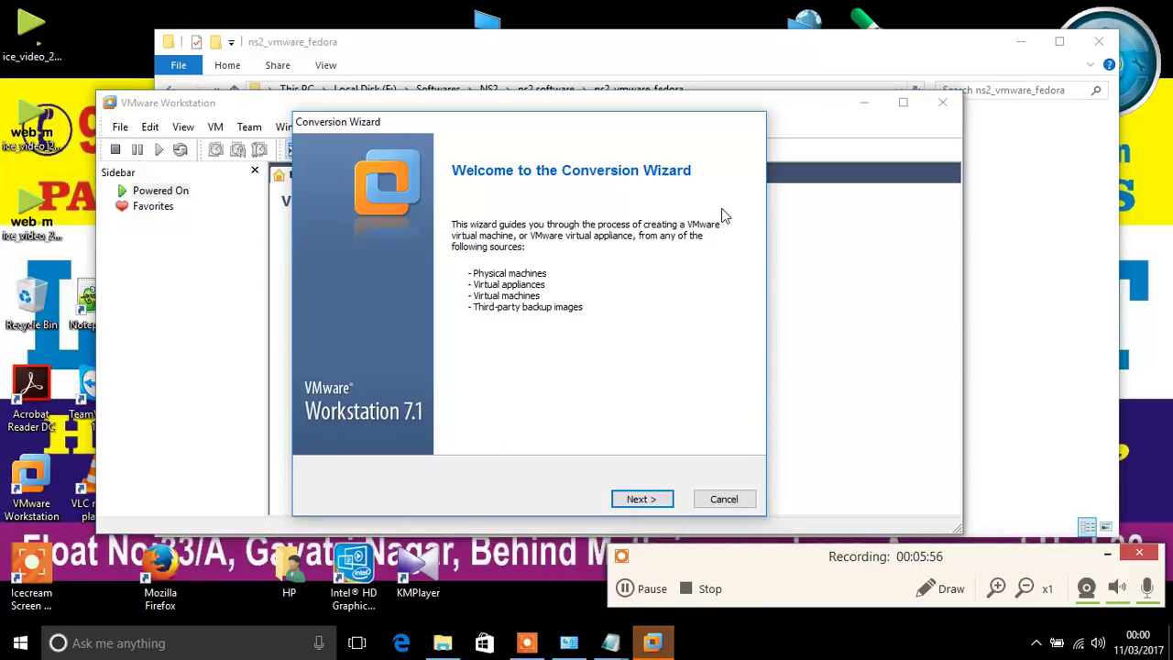
# Cancel the Conversion Wizard and bring up VMware Workstation's dialog for opening an existing virtual machine
pyautogui.click(727, 501)
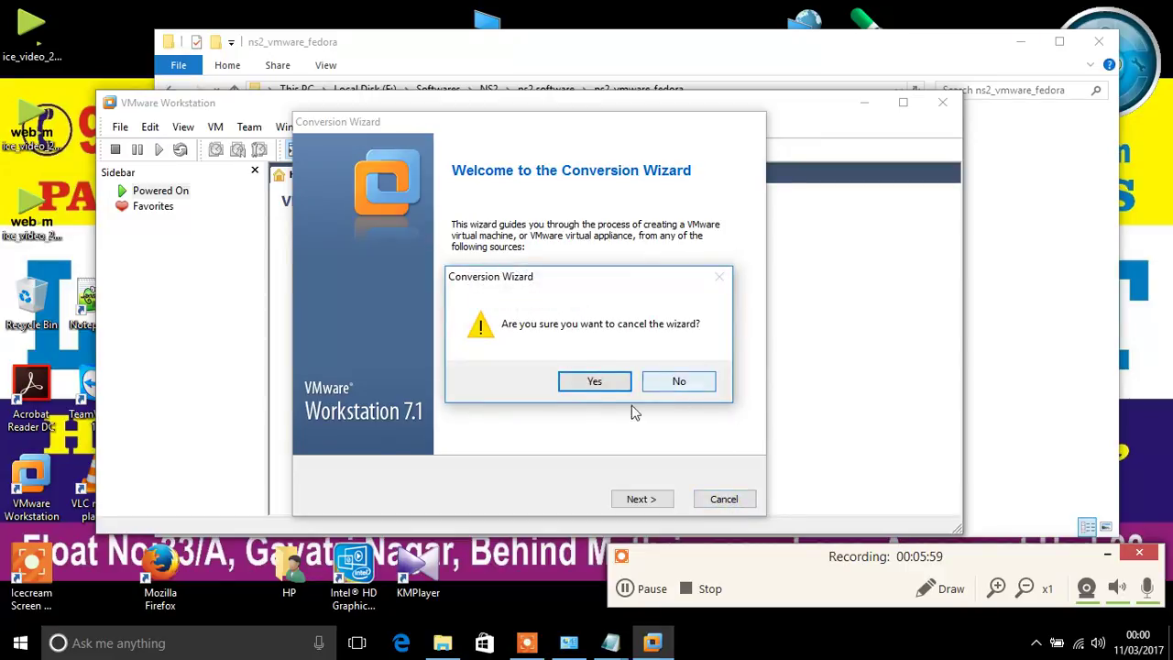
pyautogui.click(582, 384)
pyautogui.click(120, 128)
pyautogui.click(149, 173)
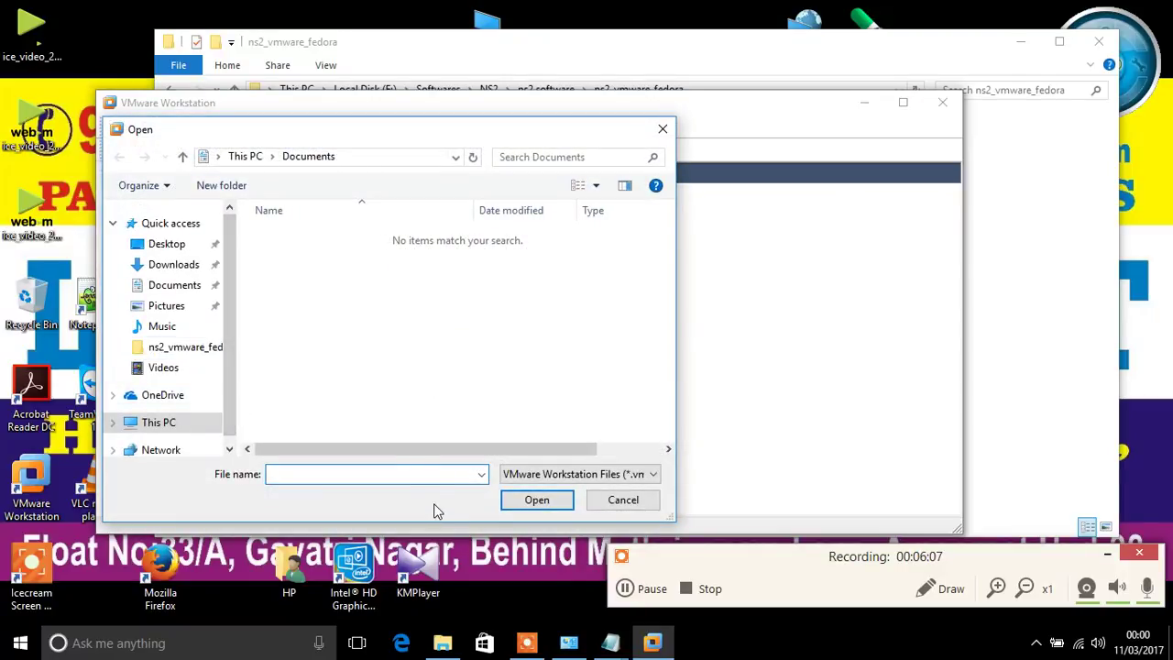
# In File Explorer, browse through fedora_ws to the fedora folder to check where the virtual machine files are stored
pyautogui.click(442, 642)
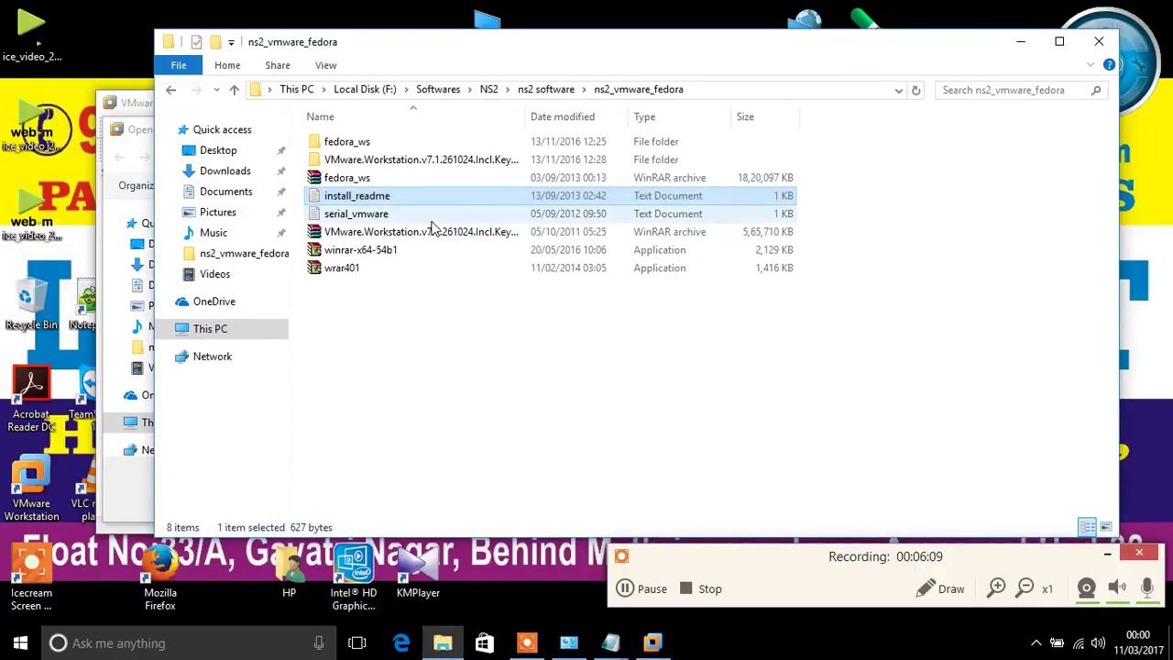
pyautogui.doubleClick(371, 143)
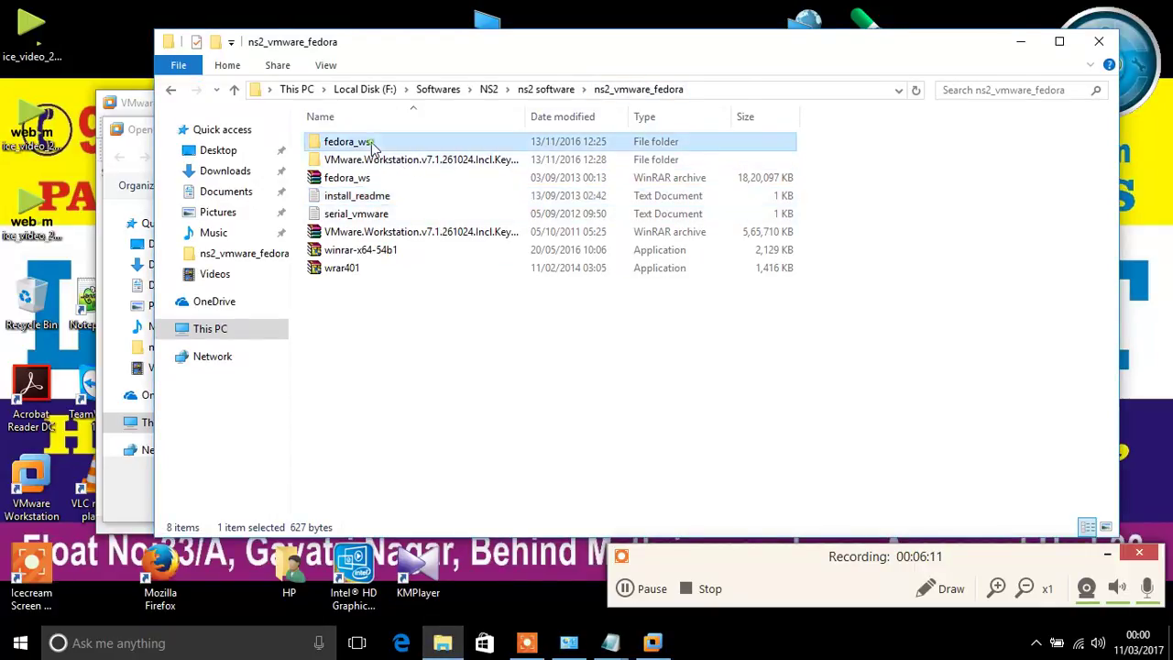
pyautogui.doubleClick(371, 142)
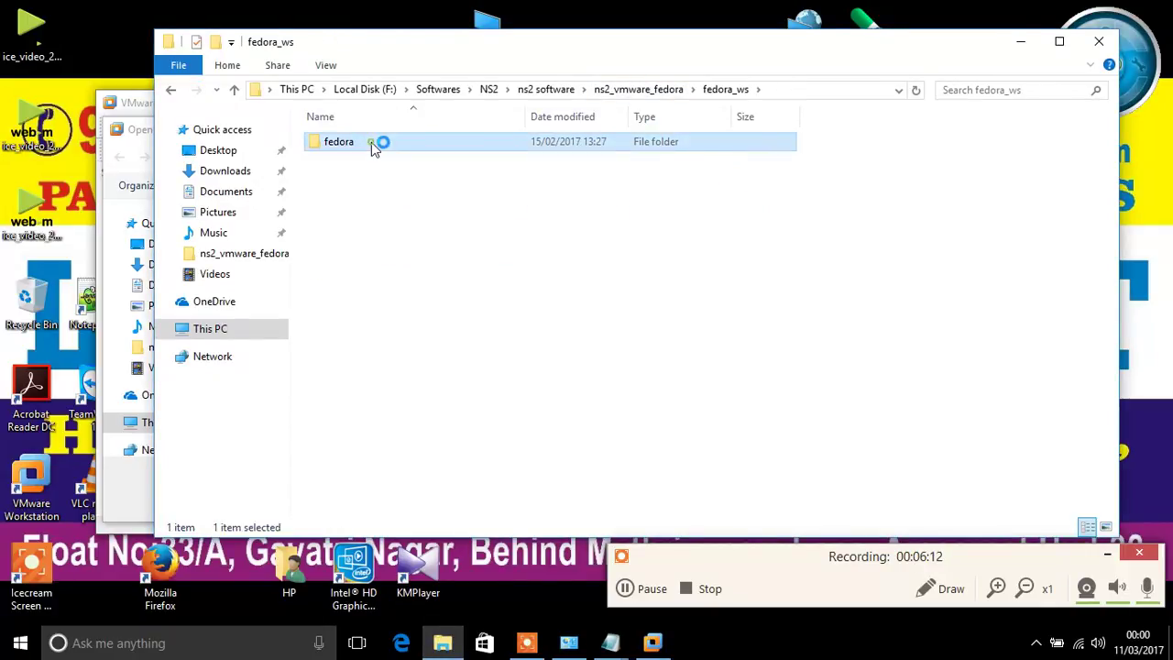
# Back in VMware Workstation, open the fedora virtual machine file from the fedora folder inside ns2_vmware_fedora's fedora_ws folder
pyautogui.click(652, 642)
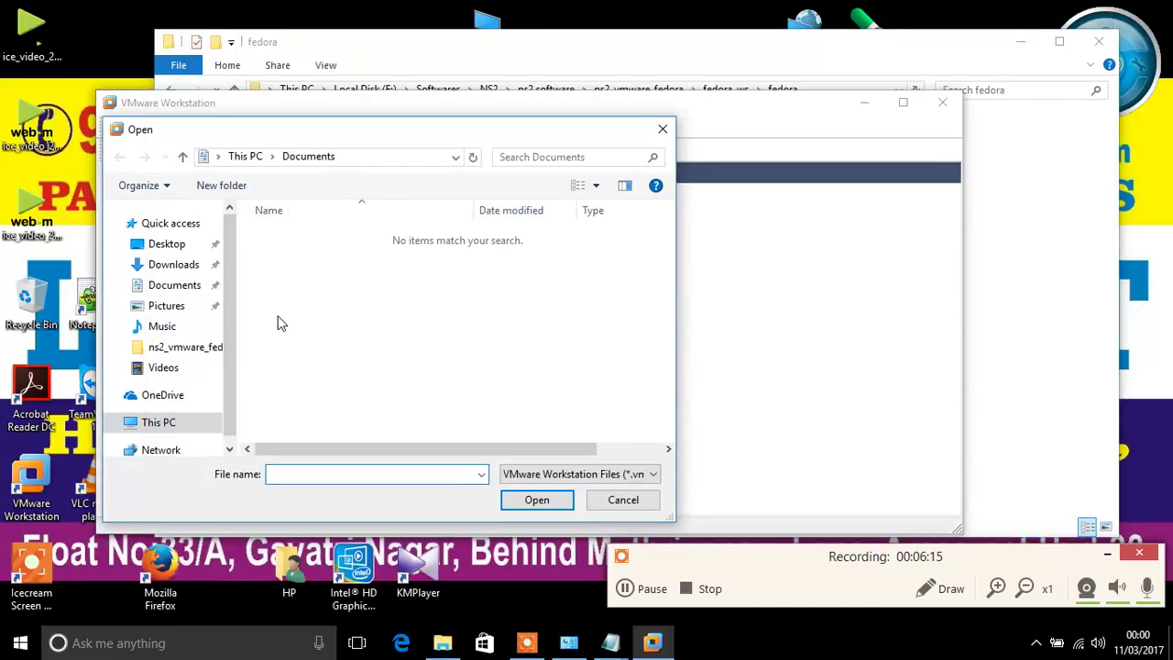
pyautogui.click(205, 354)
pyautogui.click(292, 238)
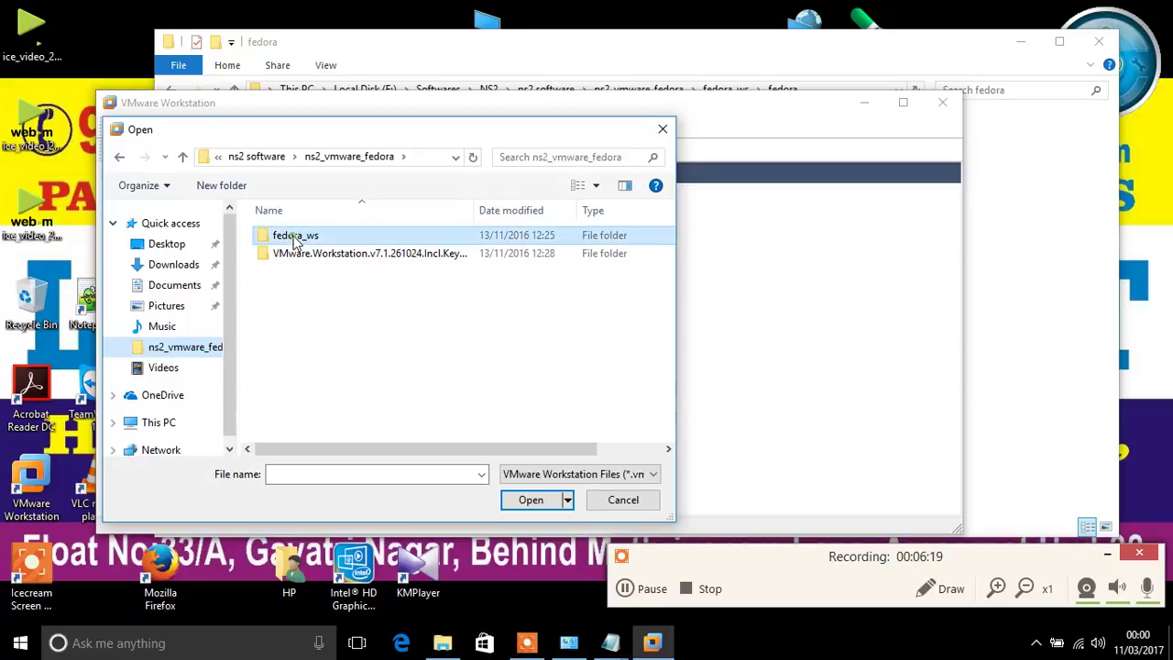
pyautogui.doubleClick(293, 238)
pyautogui.doubleClick(294, 237)
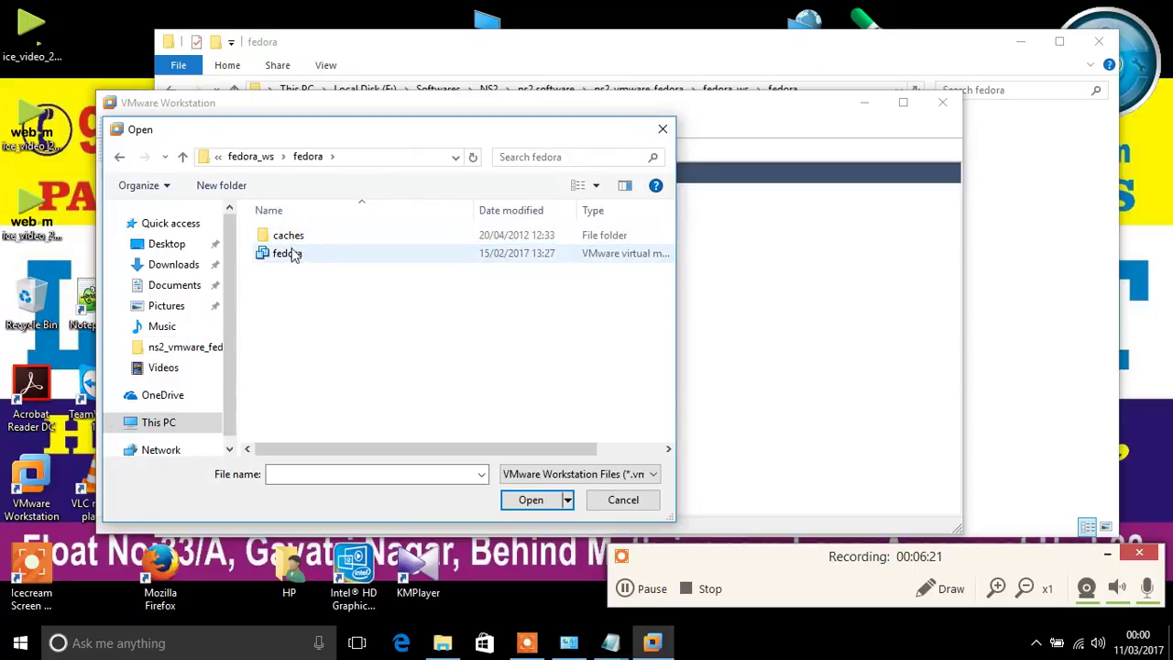
pyautogui.click(289, 257)
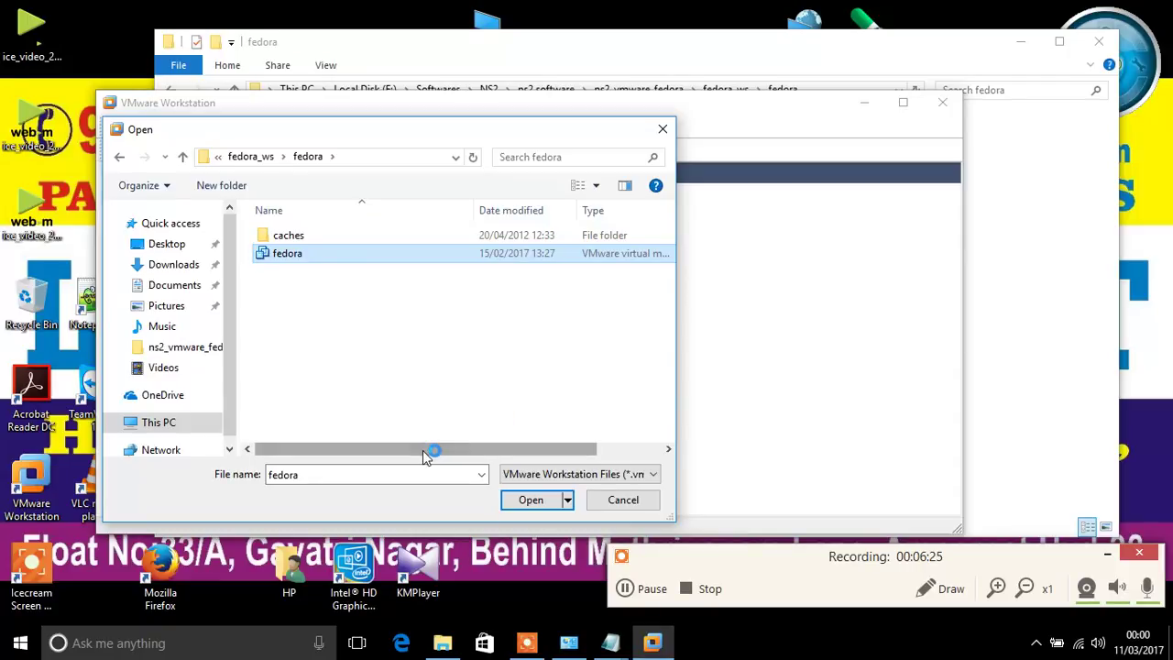
pyautogui.moveTo(422, 450); pyautogui.dragTo(498, 453)
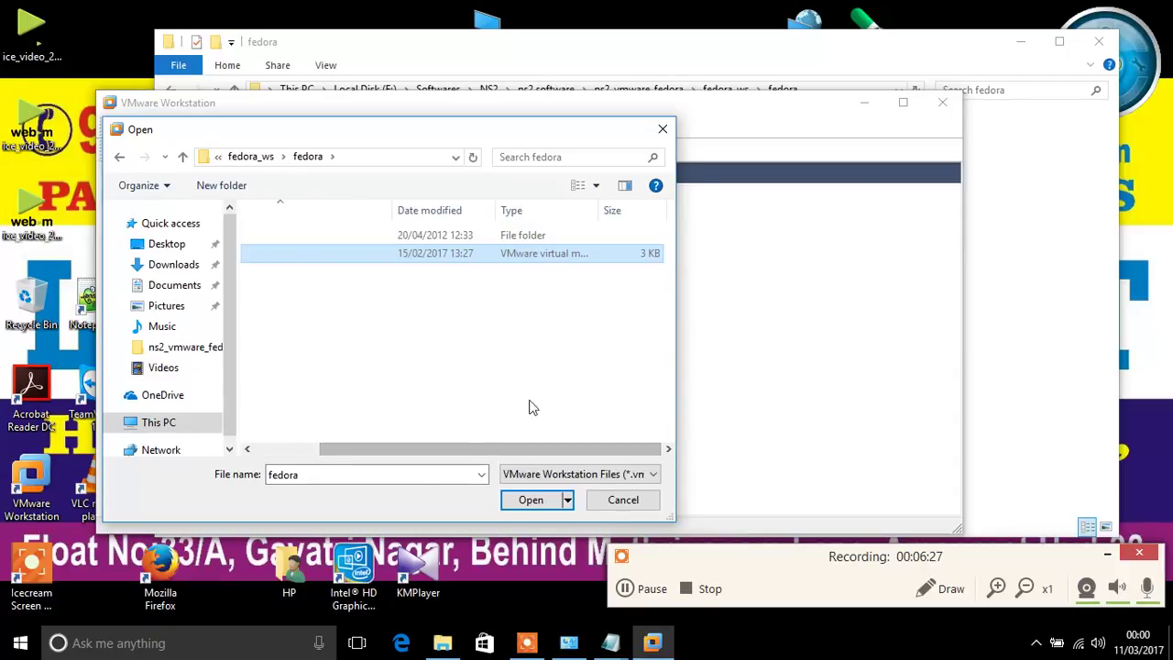
pyautogui.click(530, 502)
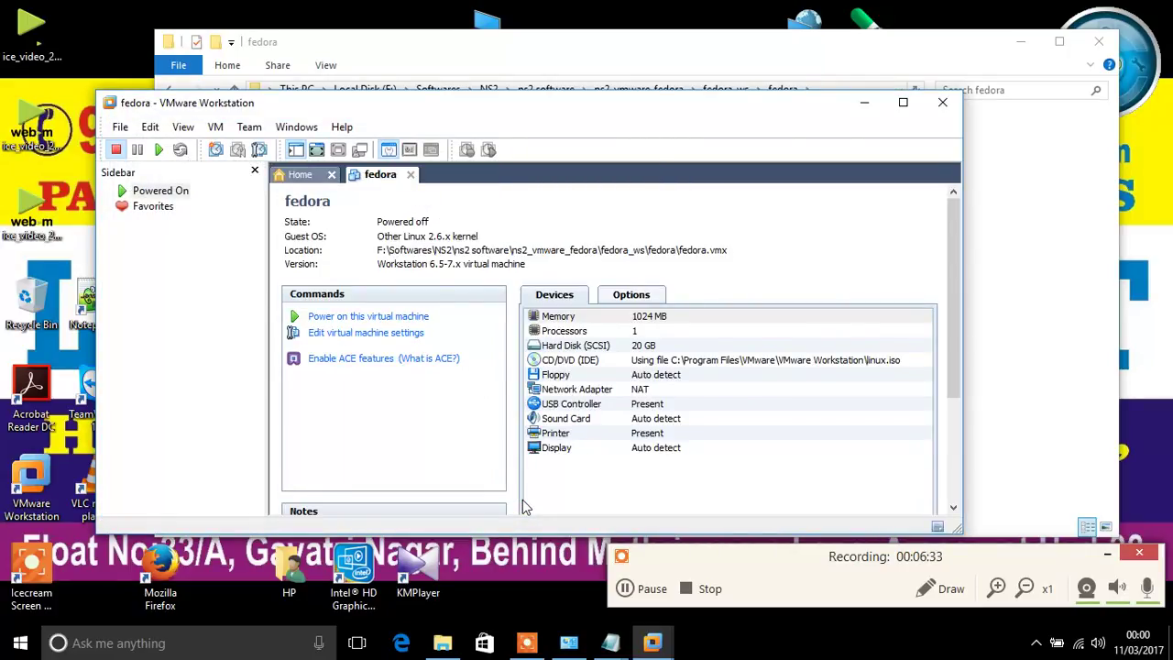
# Power on the fedora virtual machine, answering "I copied it", and dismiss the Removable Devices hint after minimizing File Explorer
pyautogui.click(385, 316)
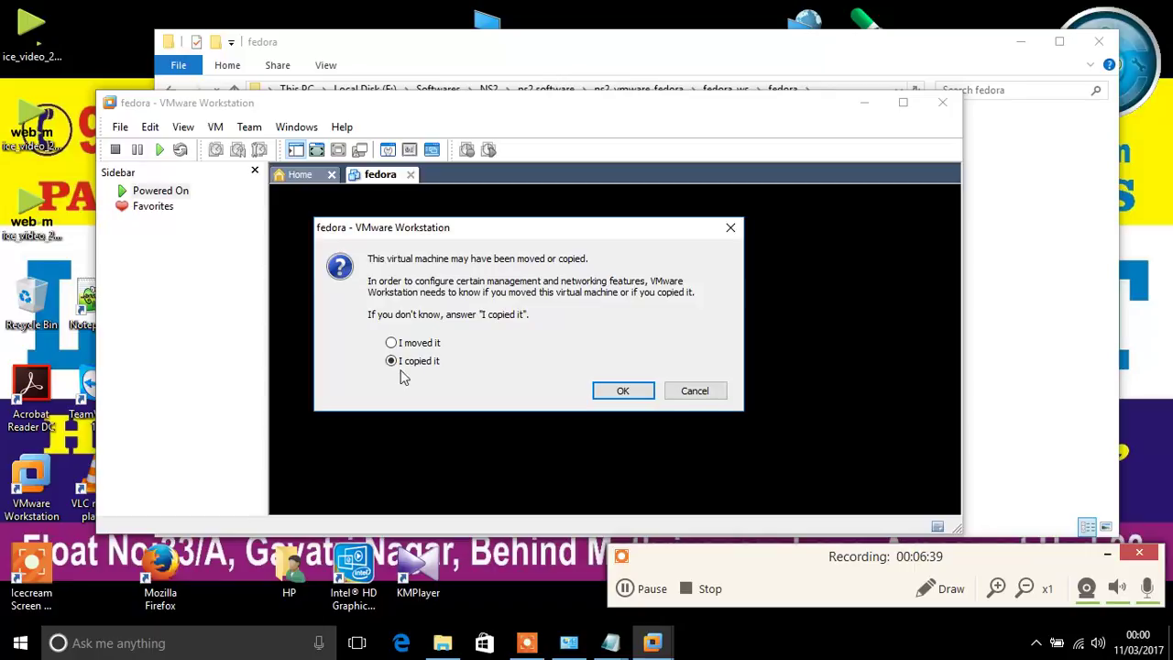
pyautogui.click(622, 391)
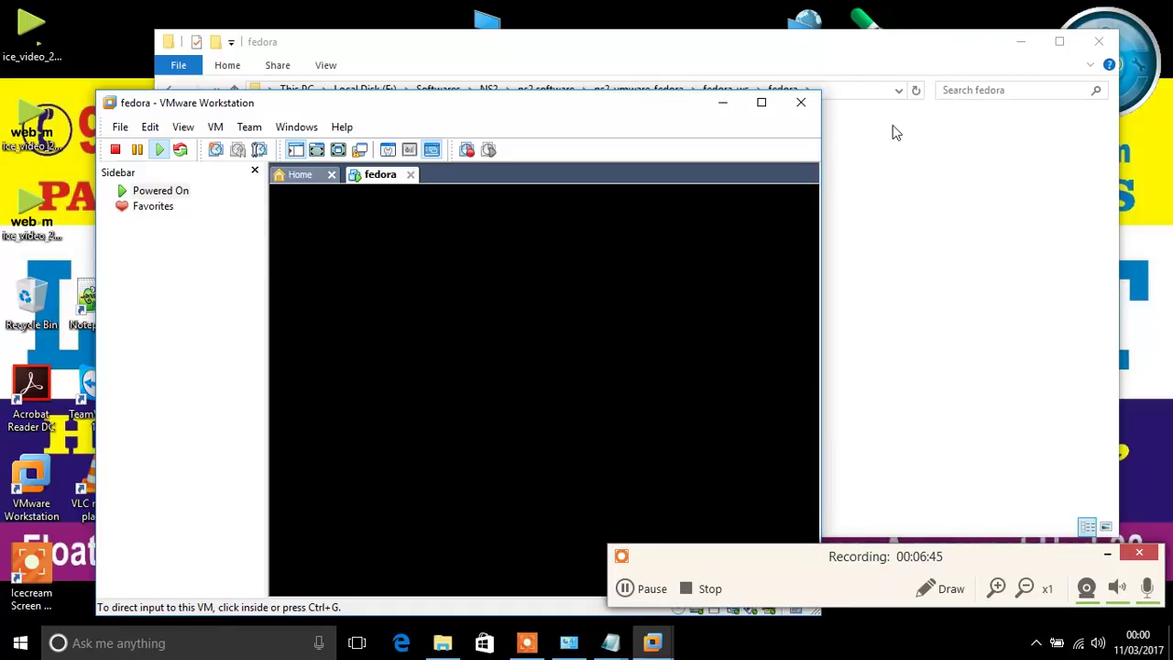
pyautogui.click(1019, 41)
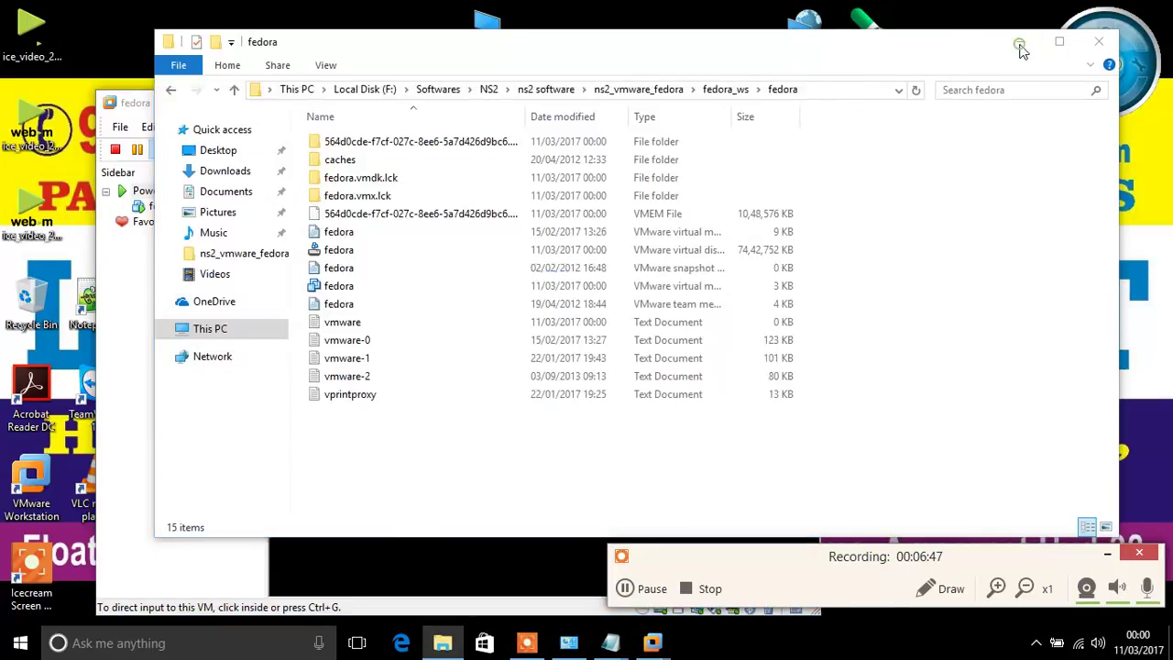
pyautogui.click(561, 419)
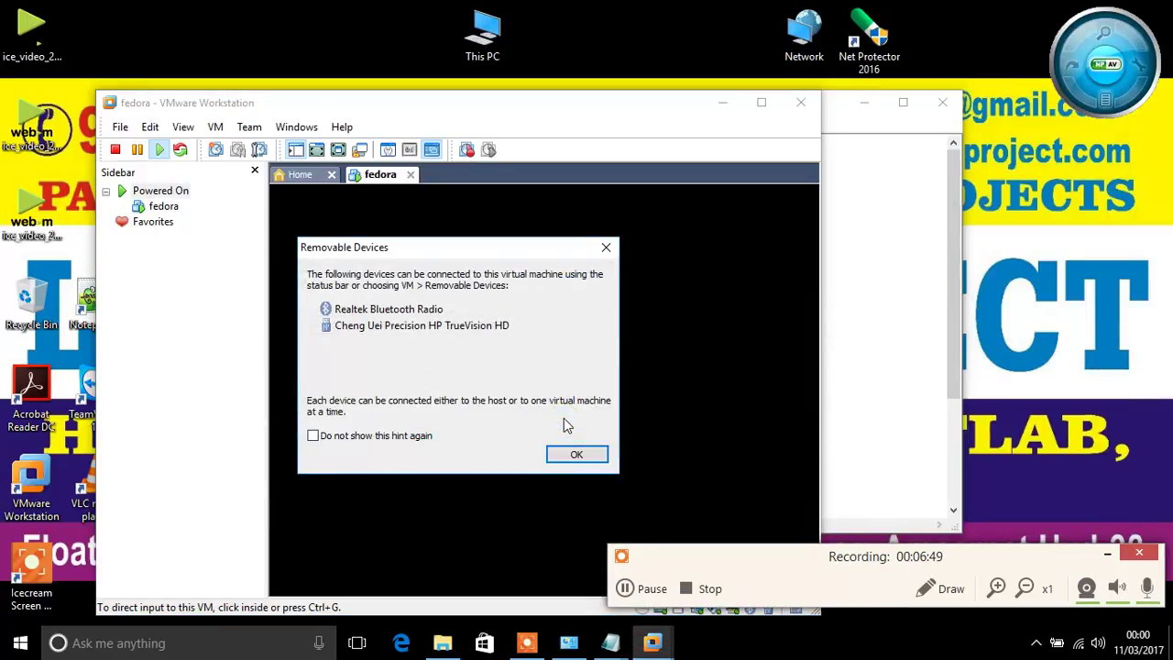
pyautogui.click(575, 456)
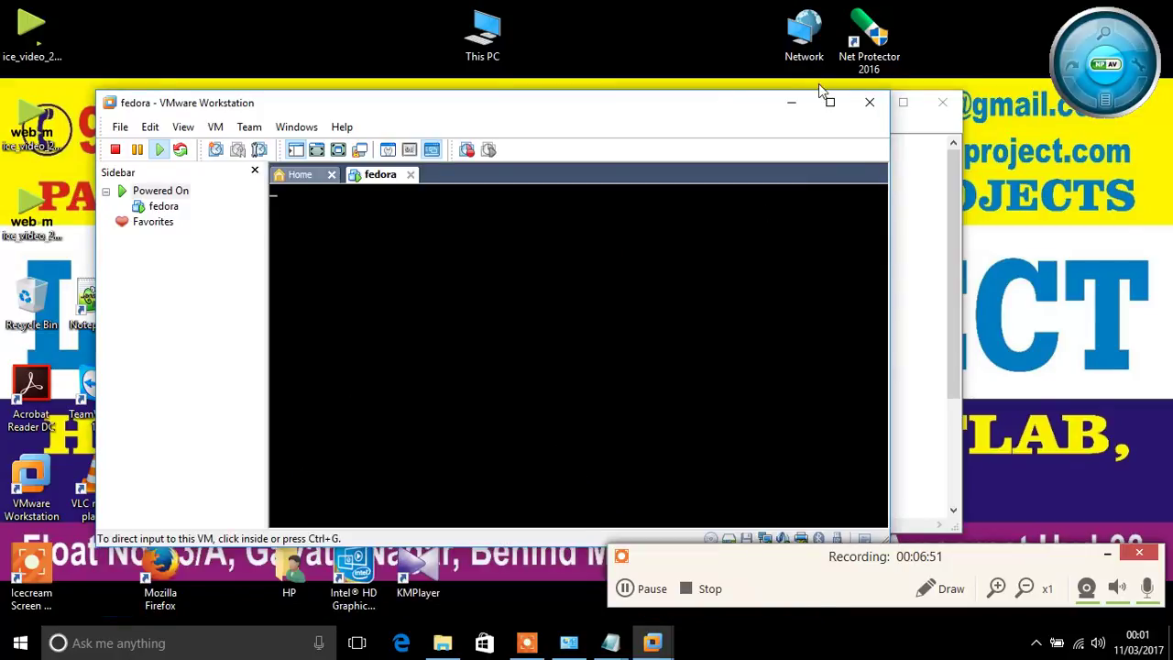
pyautogui.click(831, 102)
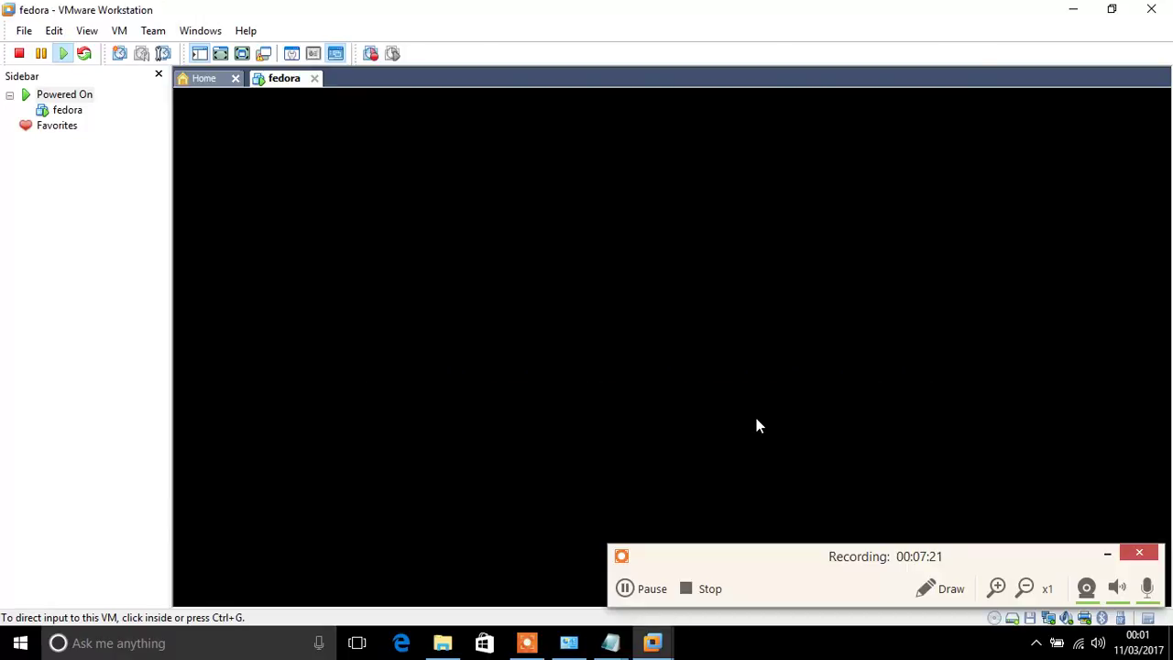
pyautogui.click(243, 56)
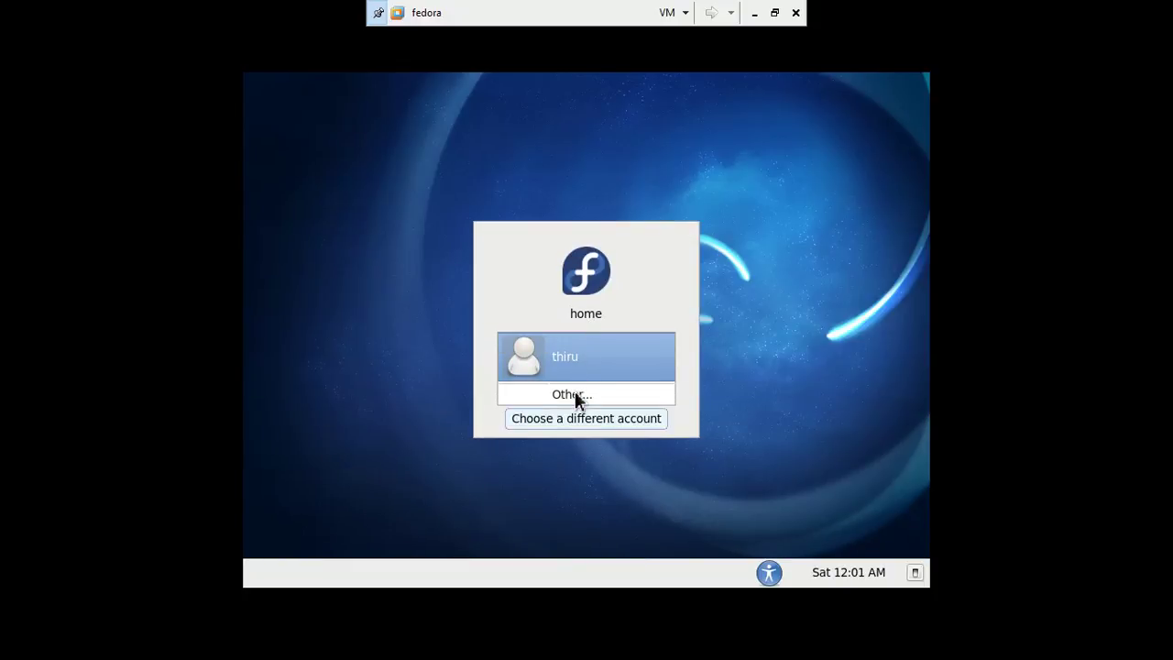
pyautogui.click(576, 394)
pyautogui.click(569, 364)
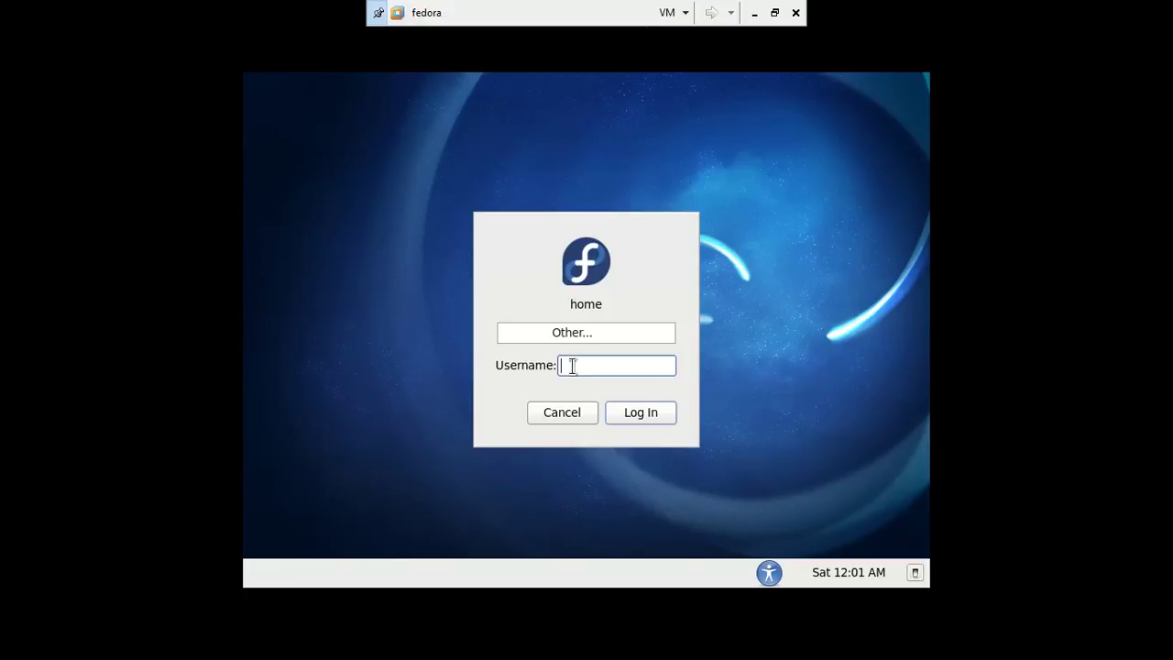
pyautogui.press('Escape')
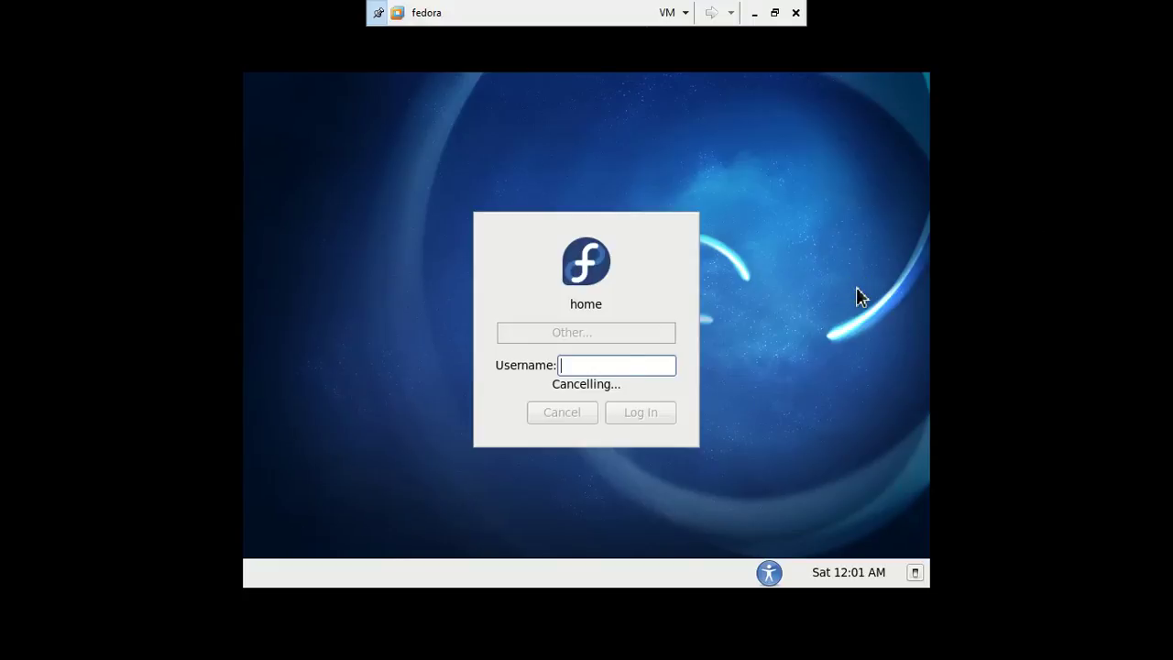
pyautogui.click(772, 13)
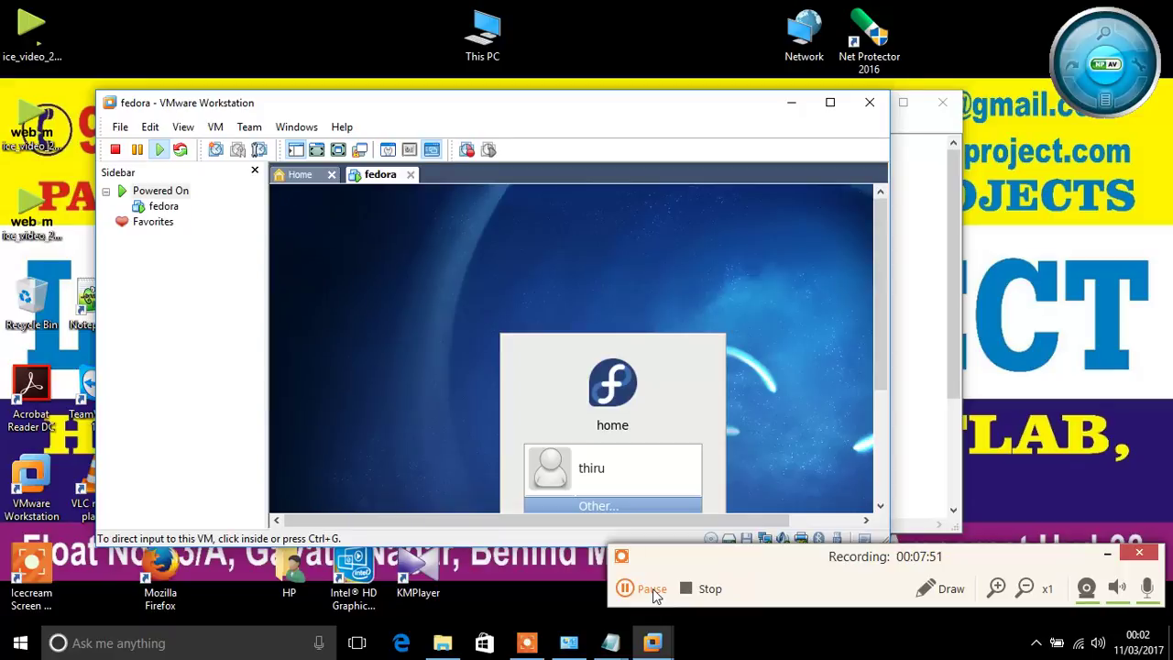
# Bring the running fedora virtual machine window back to the front and maximize it
pyautogui.click(656, 596)
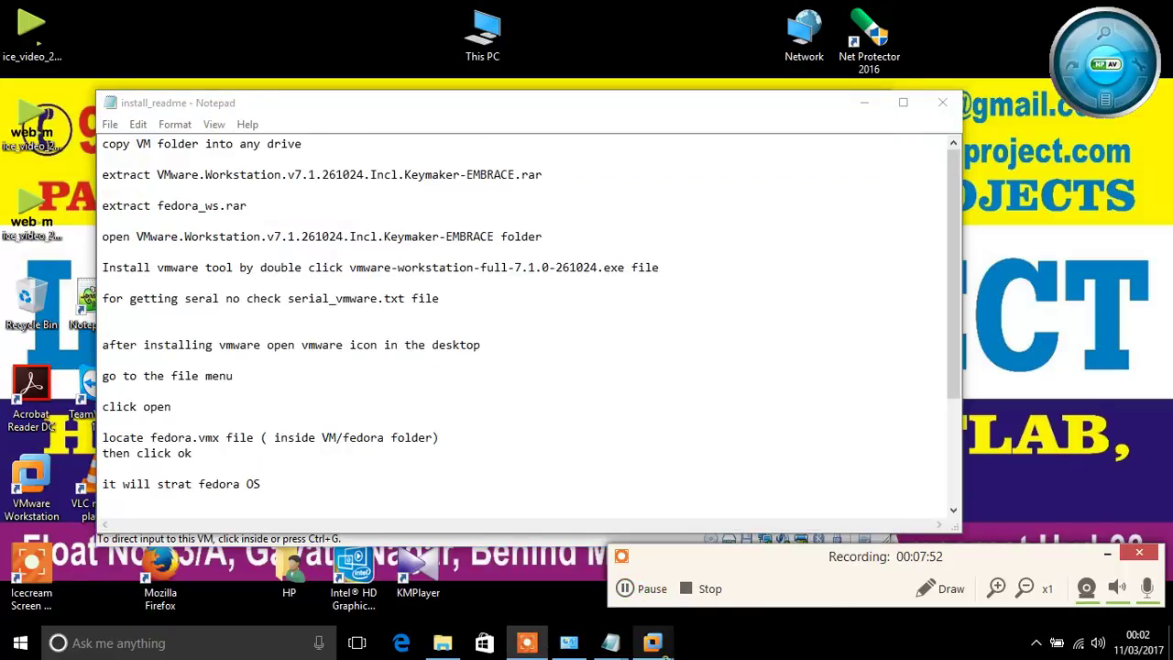
pyautogui.moveTo(653, 642)
pyautogui.click(744, 586)
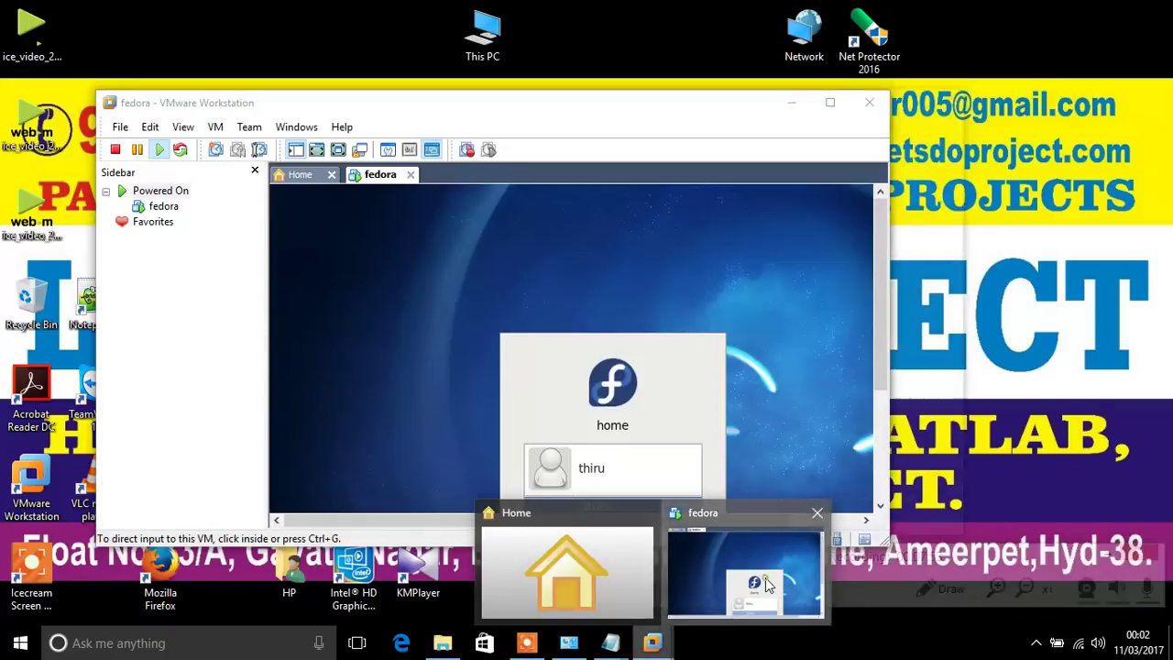
pyautogui.click(829, 101)
# Log in to Fedora through the Other account option with the username root and the account password
pyautogui.click(652, 413)
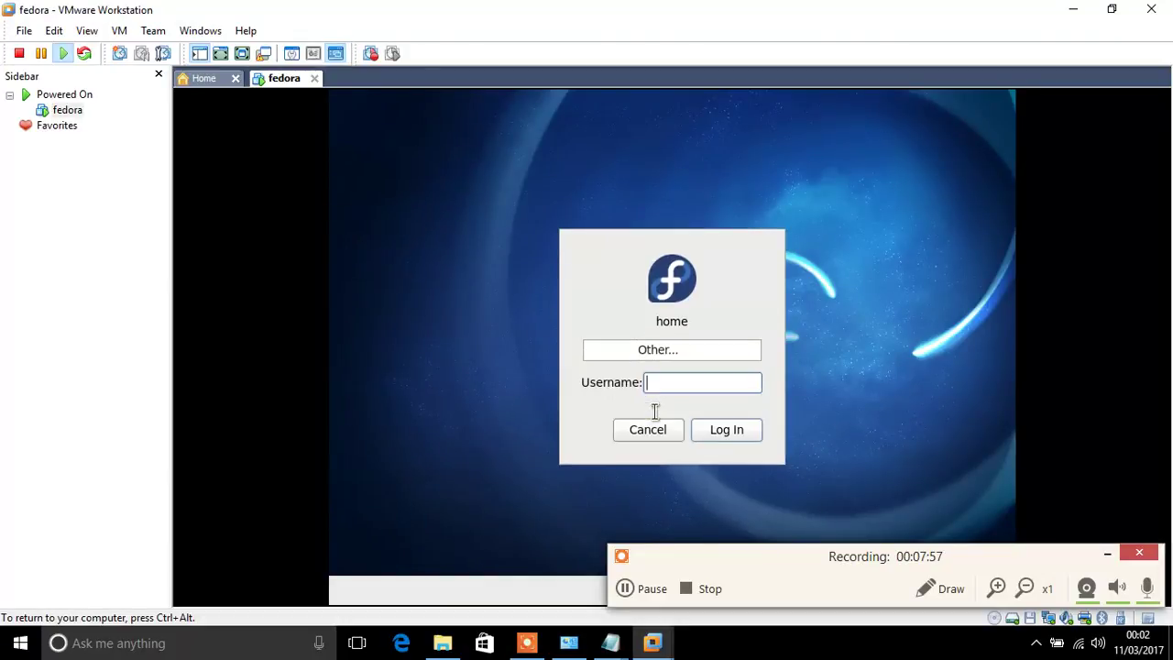
pyautogui.write('root')
pyautogui.click(738, 438)
pyautogui.write('••')
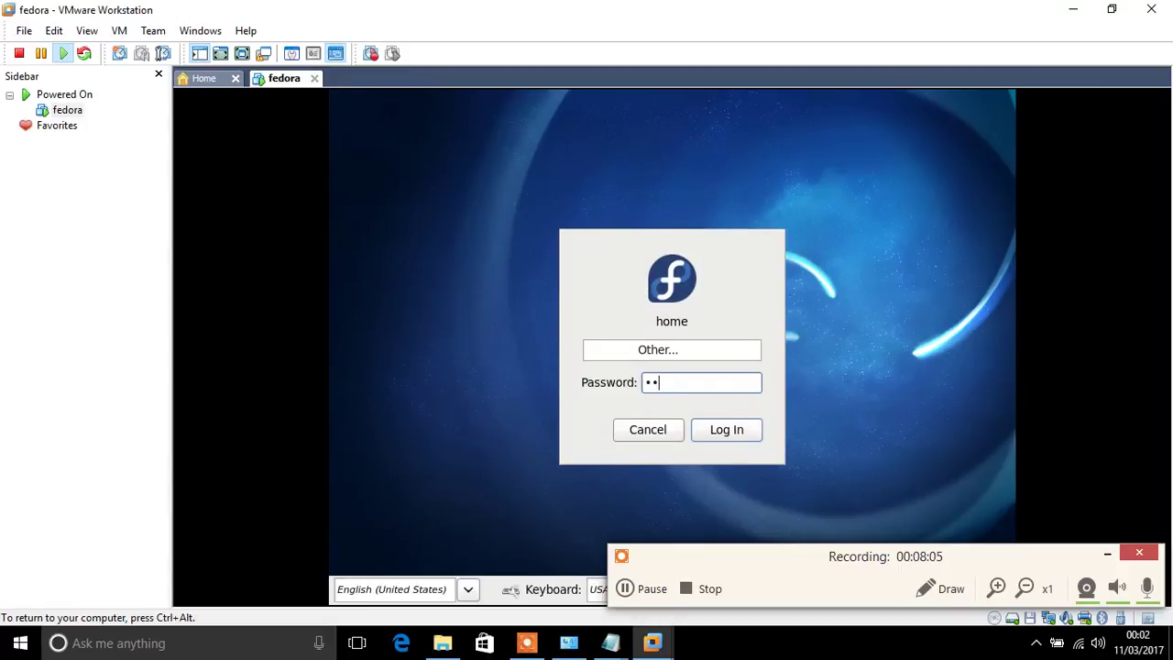
pyautogui.write('••••')
pyautogui.click(730, 428)
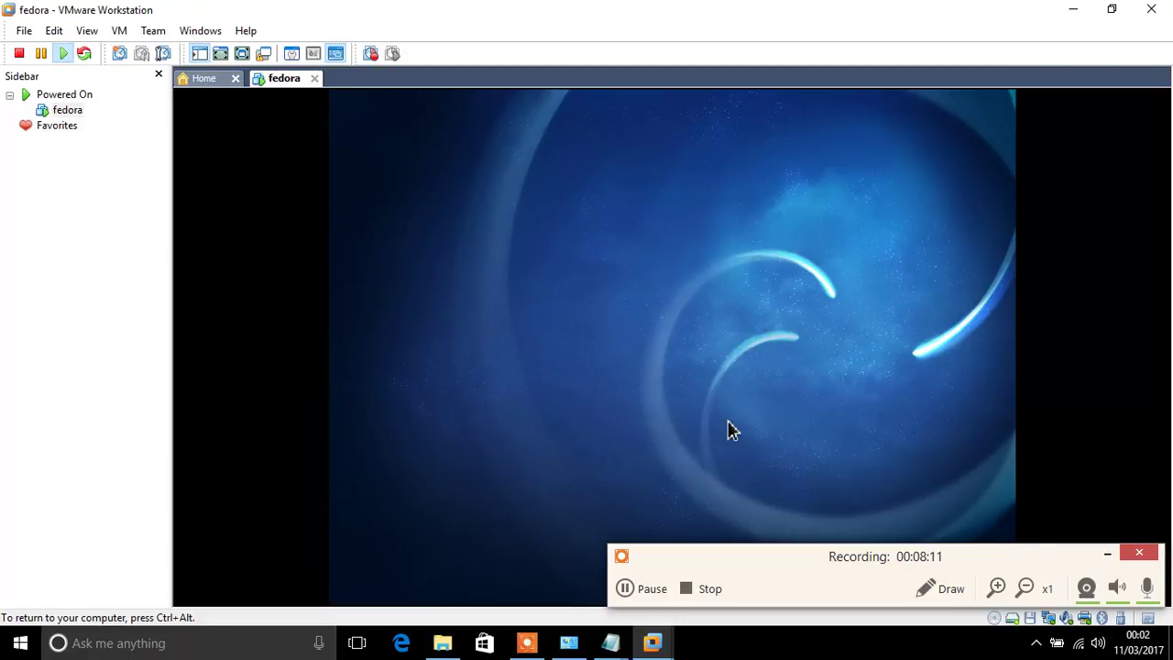
# Switch the virtual machine to full screen, dismiss the root super user warning and open Terminal from the Fedora desktop
pyautogui.click(242, 53)
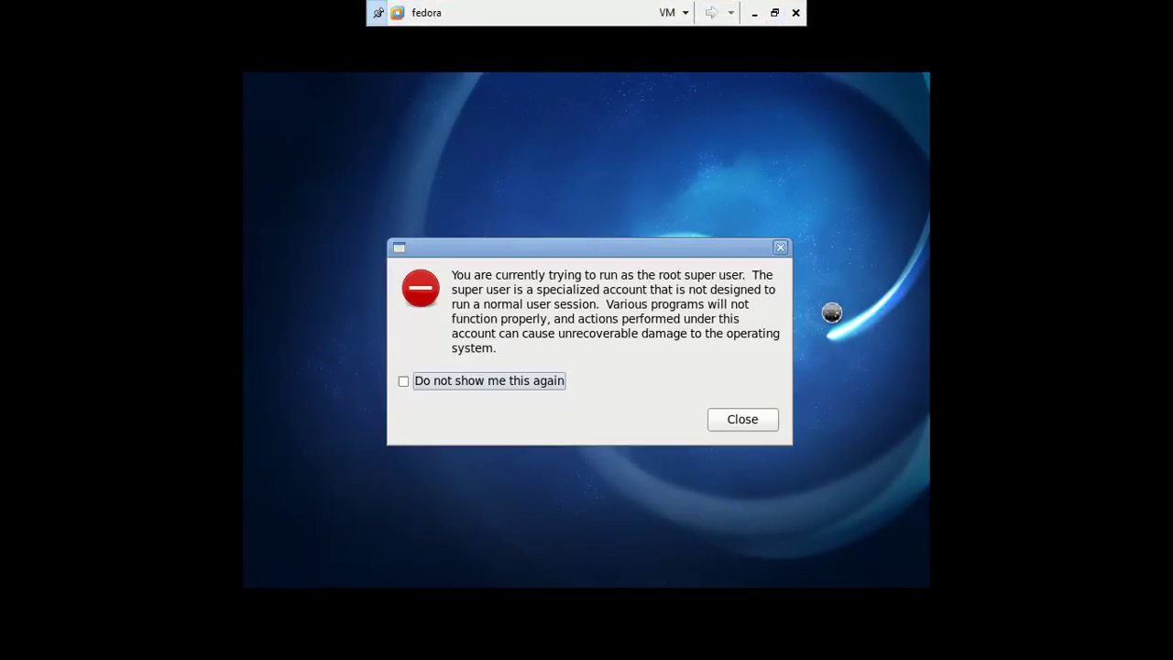
pyautogui.click(754, 426)
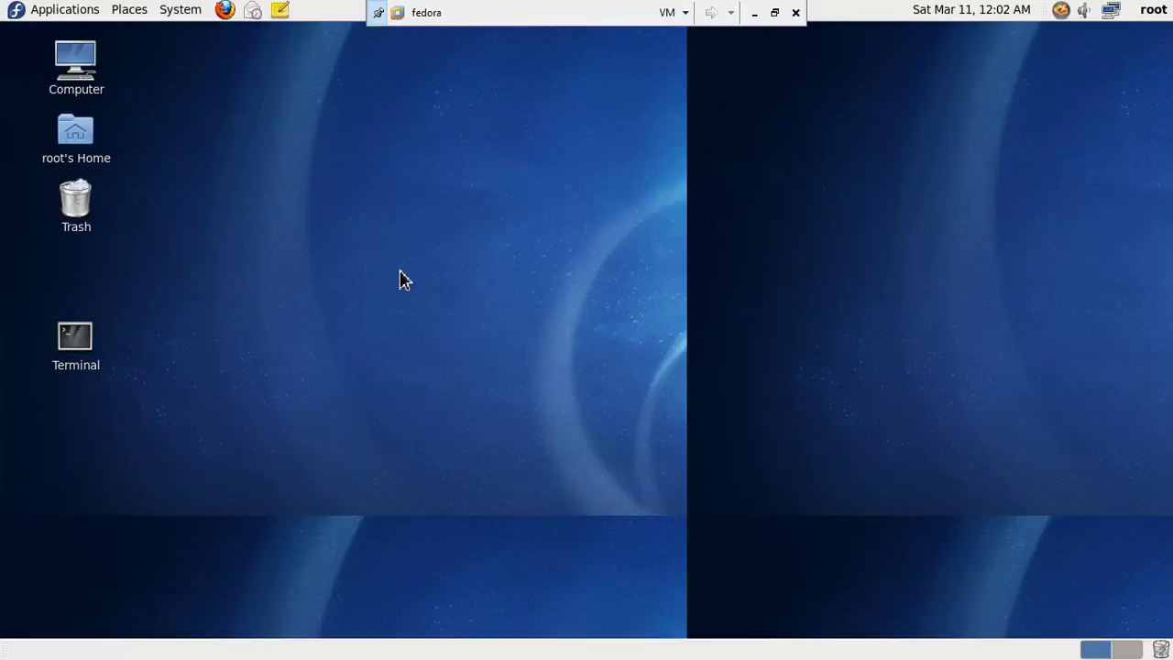
pyautogui.doubleClick(83, 341)
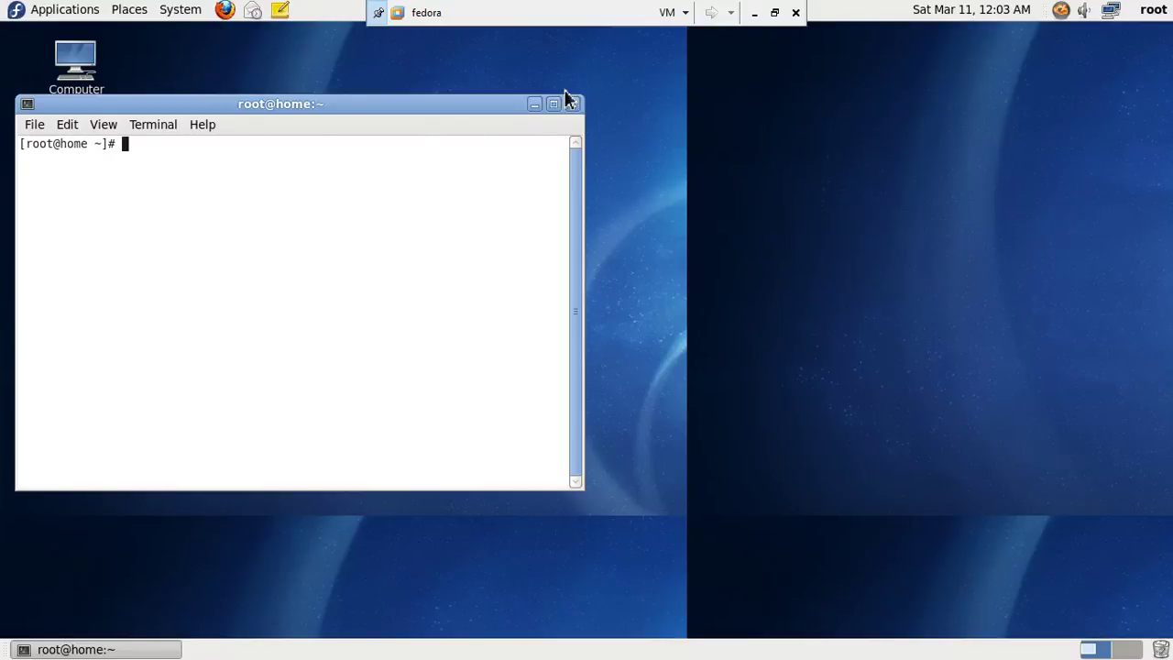
# Leave full screen and clear the Windows desktop by minimizing VMware Workstation and closing install_readme, and refresh the desktop
pyautogui.click(774, 13)
pyautogui.click(858, 103)
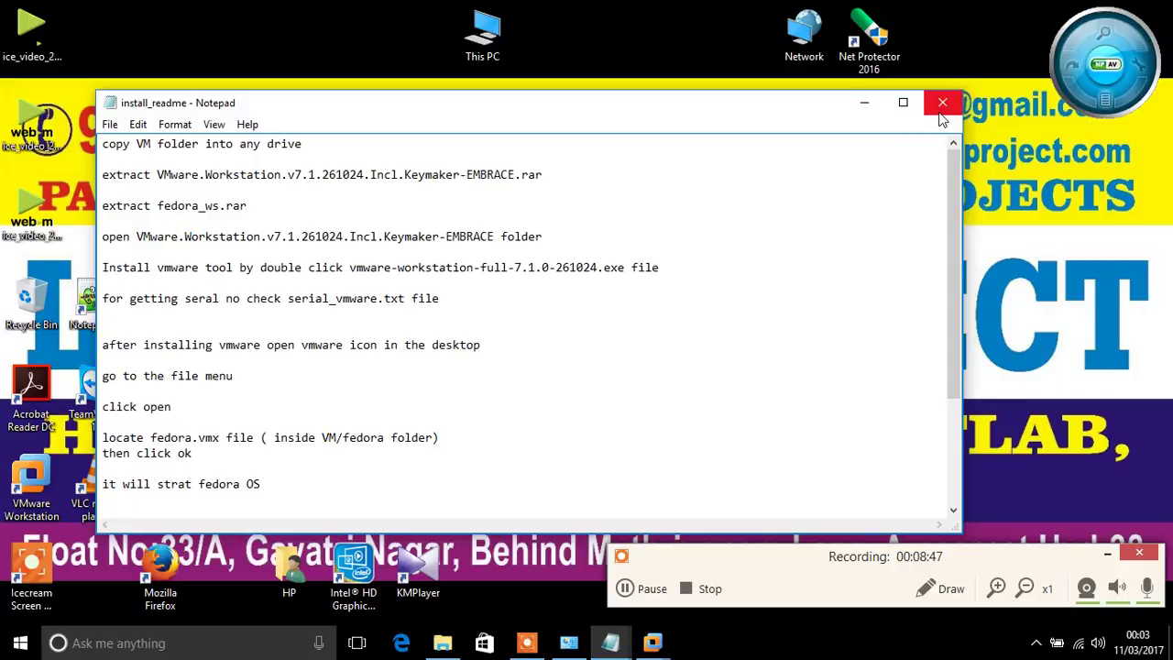
pyautogui.click(933, 112)
pyautogui.rightClick(557, 227)
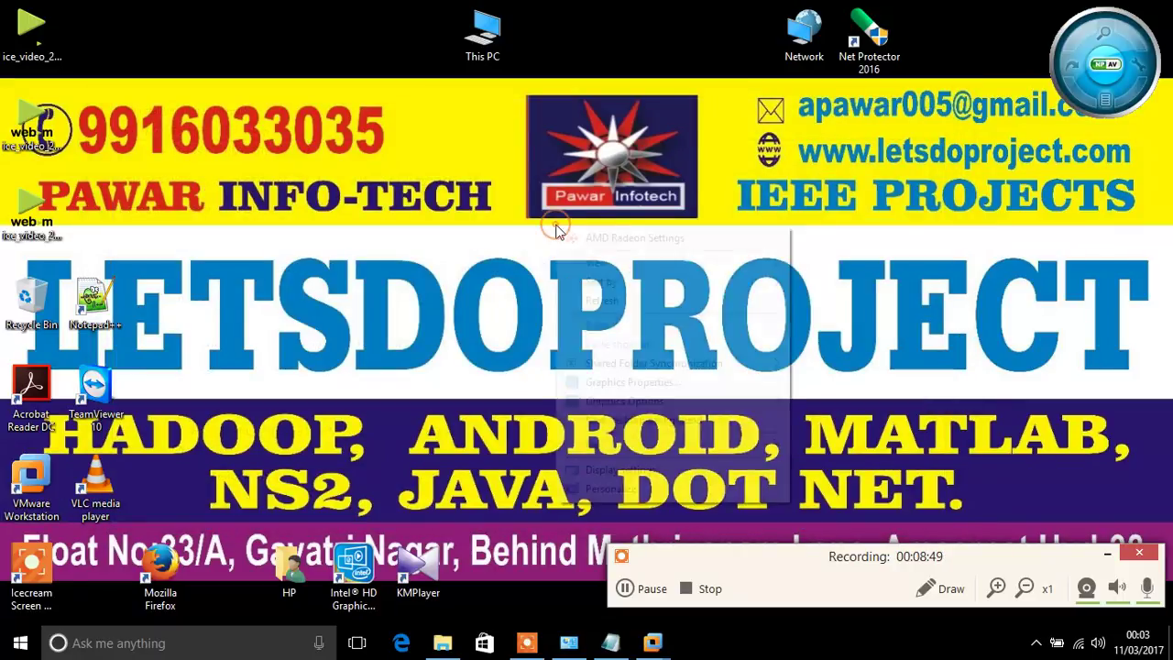
pyautogui.click(602, 300)
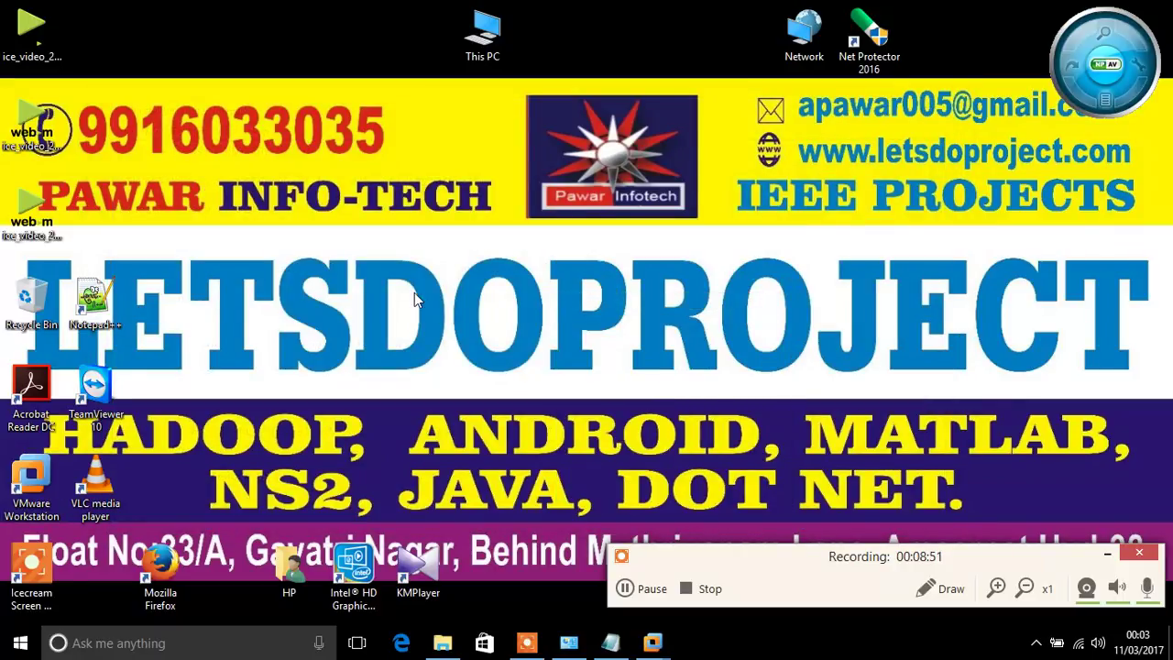